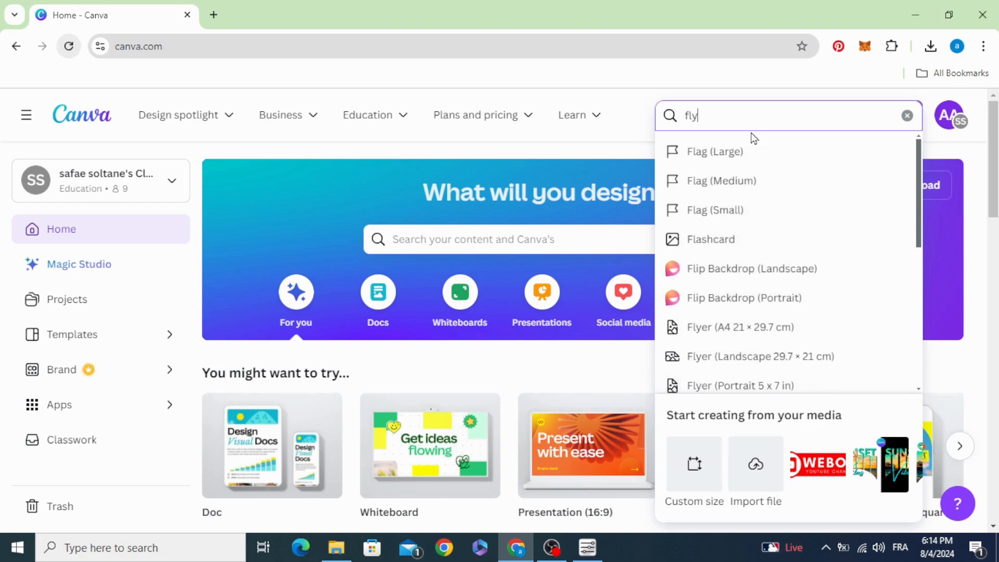
Step: Create a blank Flyer (A4) design and set the page's background color to solid black
left_click(776, 156)
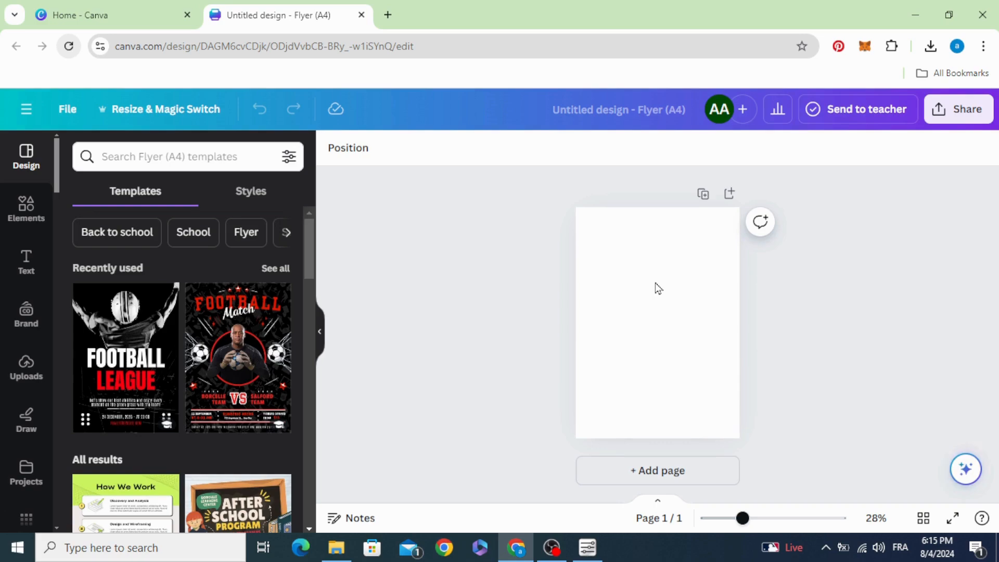
left_click(655, 282)
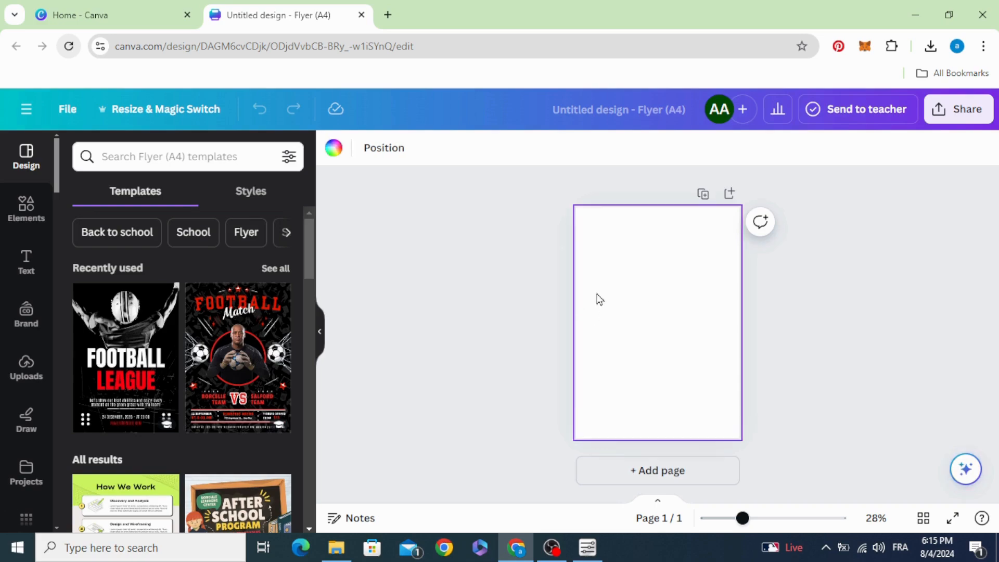
left_click(335, 150)
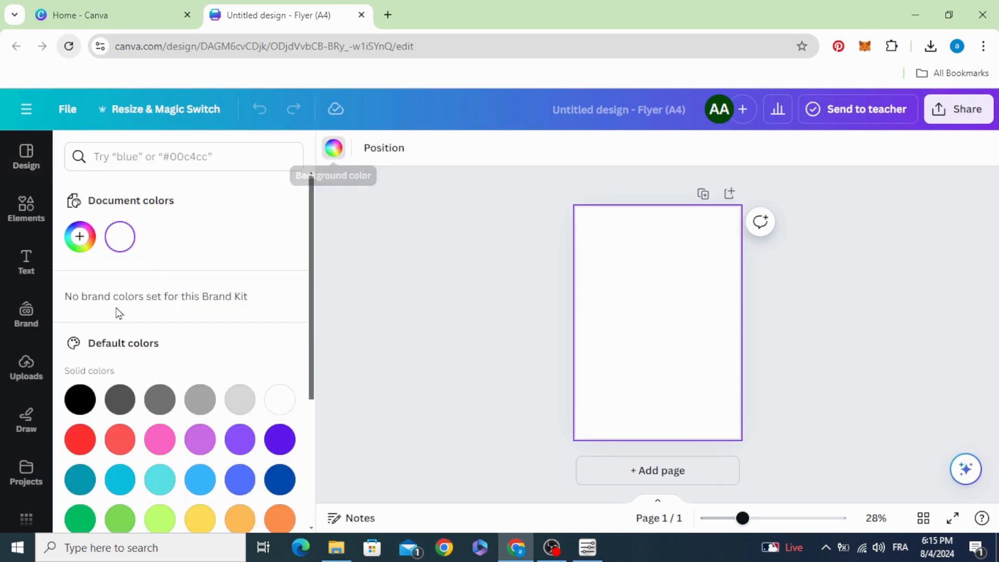
left_click(81, 400)
left_click(350, 330)
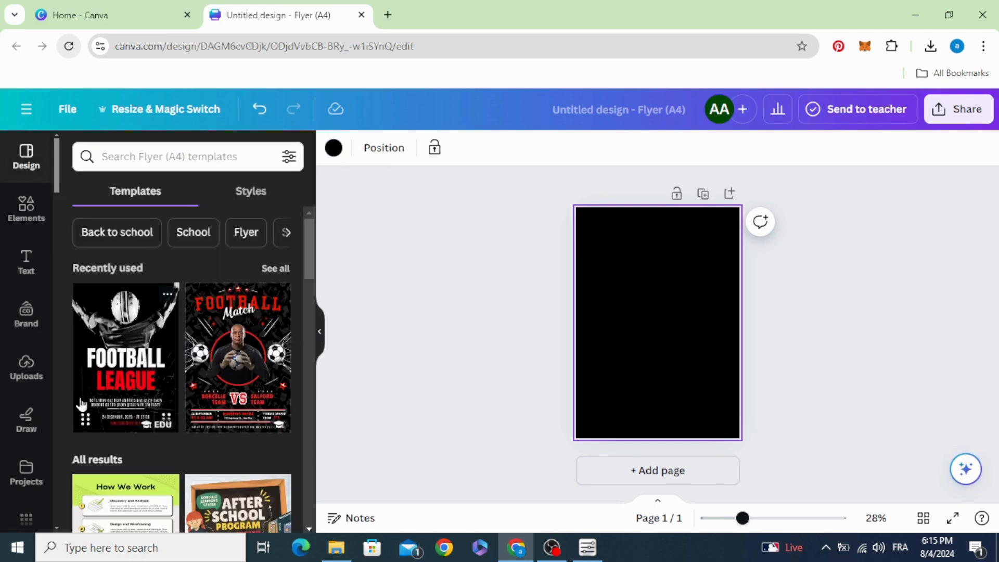
Step: Search the apps for "frame" and open the Frame Maker app
scroll(29, 452, "down", 3)
left_click(26, 386)
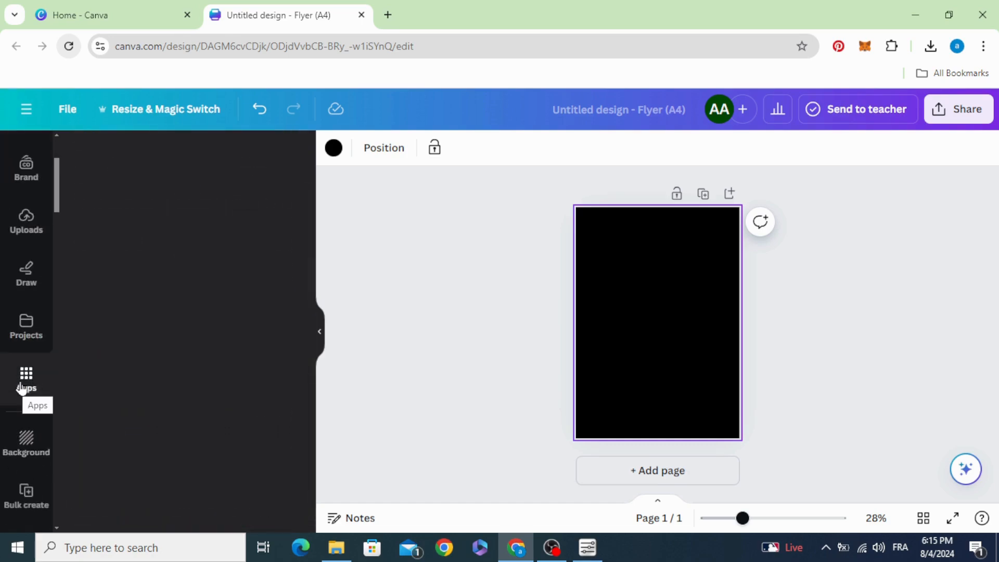
left_click(145, 156)
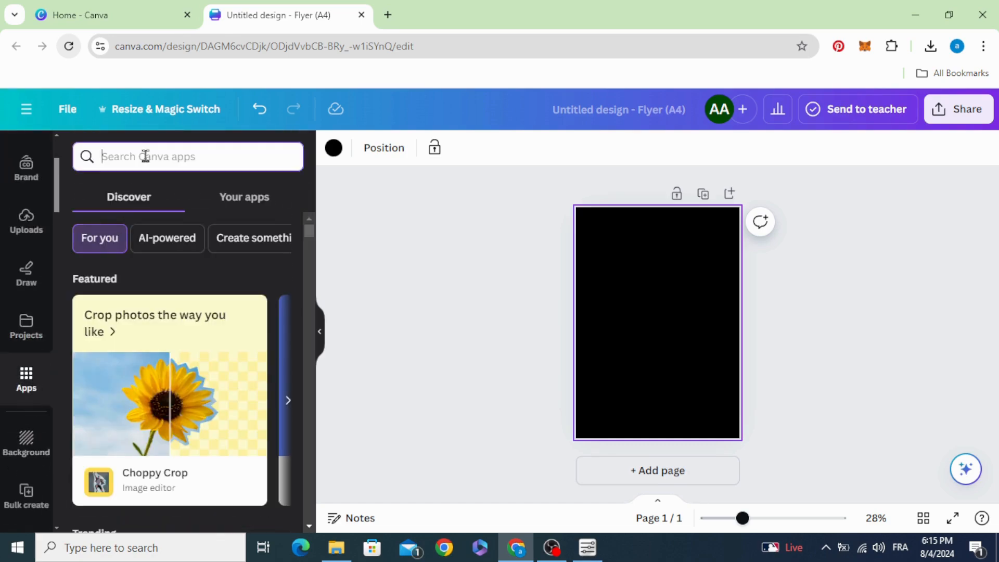
type("fram")
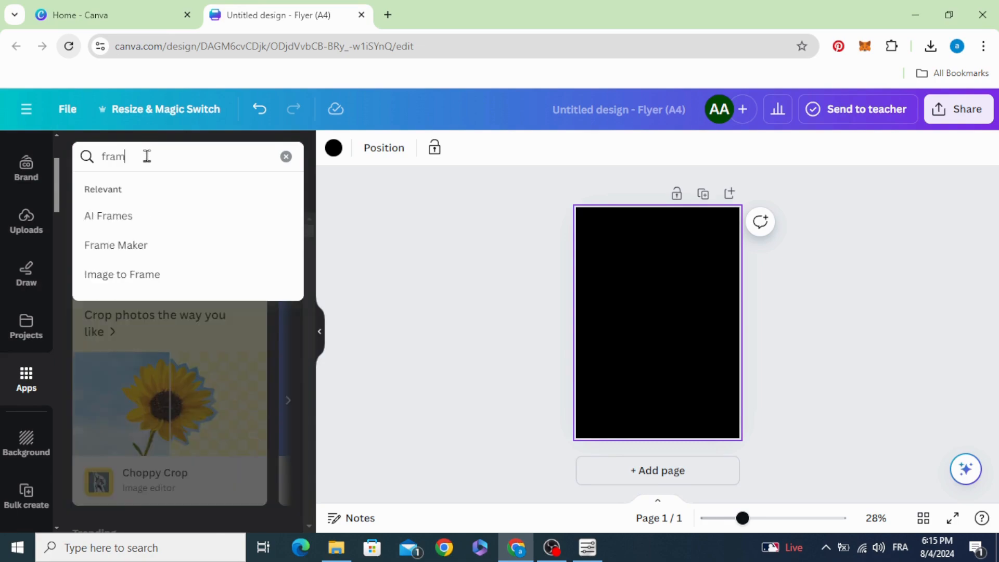
type("e")
left_click(149, 248)
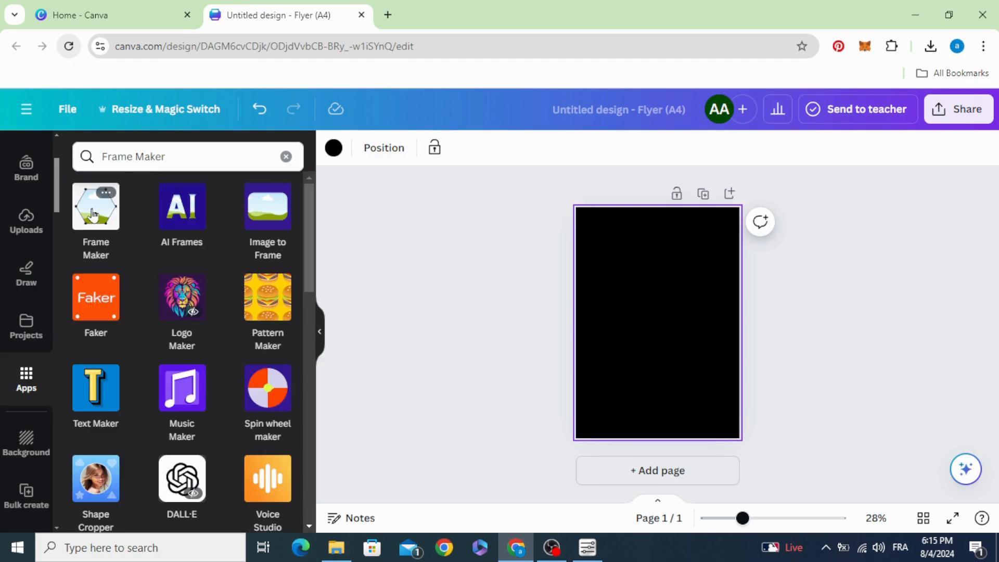
left_click(98, 214)
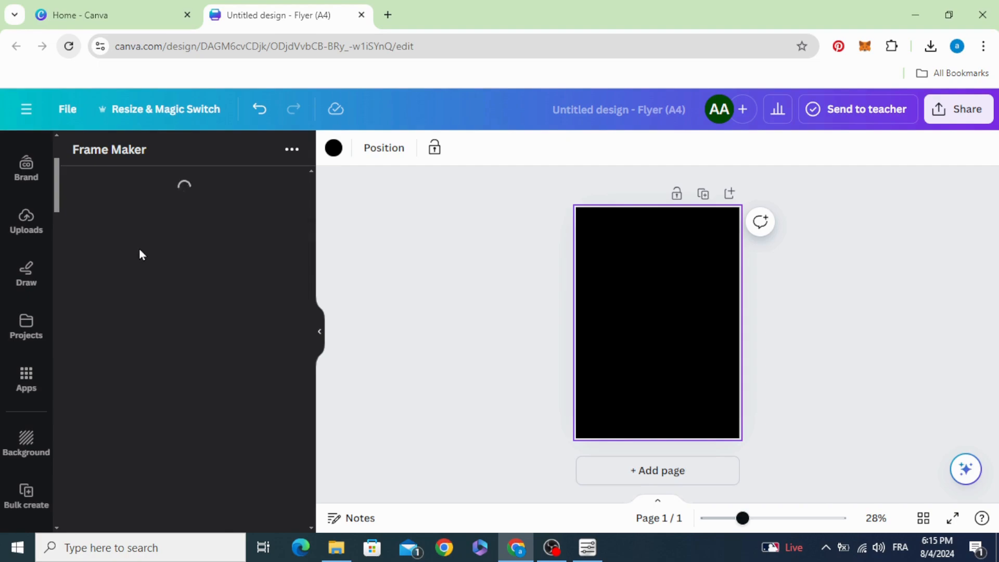
Step: Start a custom frame from the trapezoid shape and move its corners into a narrow, symmetrical wedge tapering to the bottom
scroll(161, 306, "down", 5)
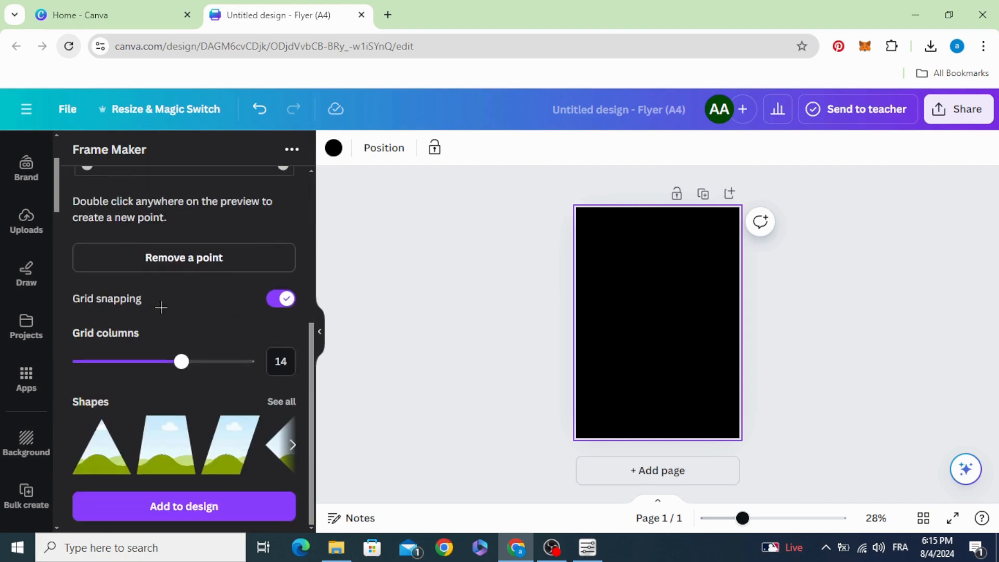
left_click(174, 435)
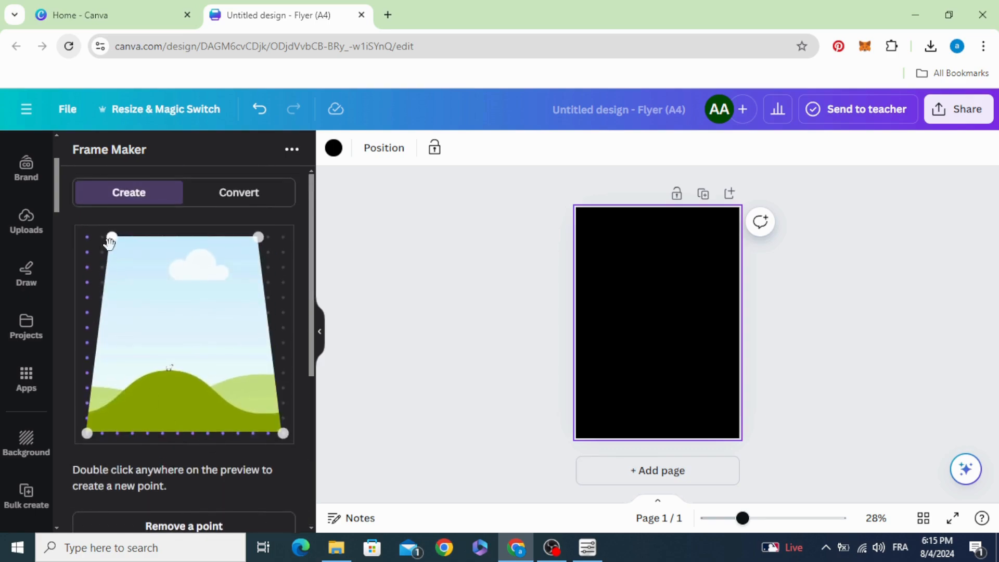
left_click_drag(110, 237, 132, 237)
left_click_drag(258, 238, 238, 237)
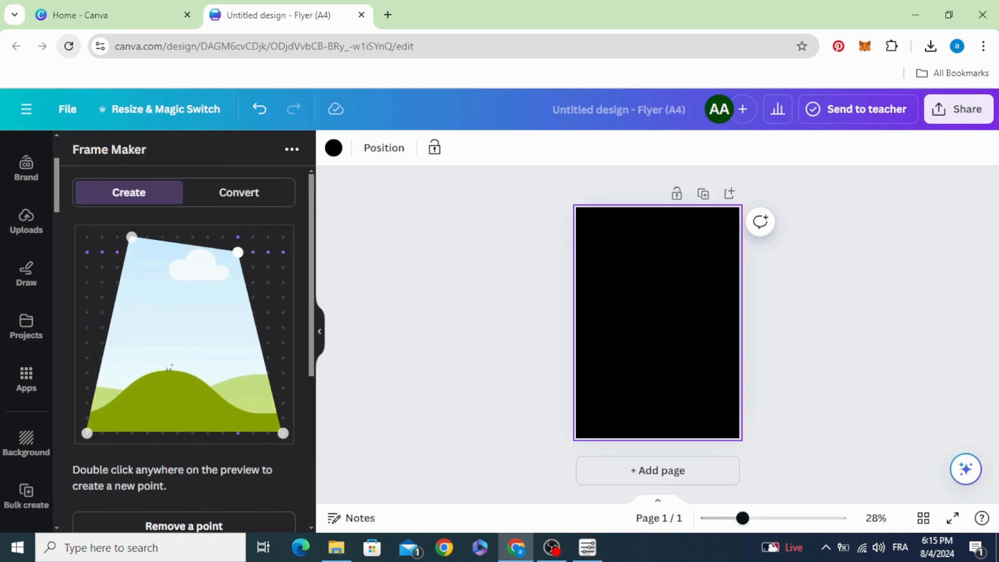
left_click_drag(87, 433, 162, 433)
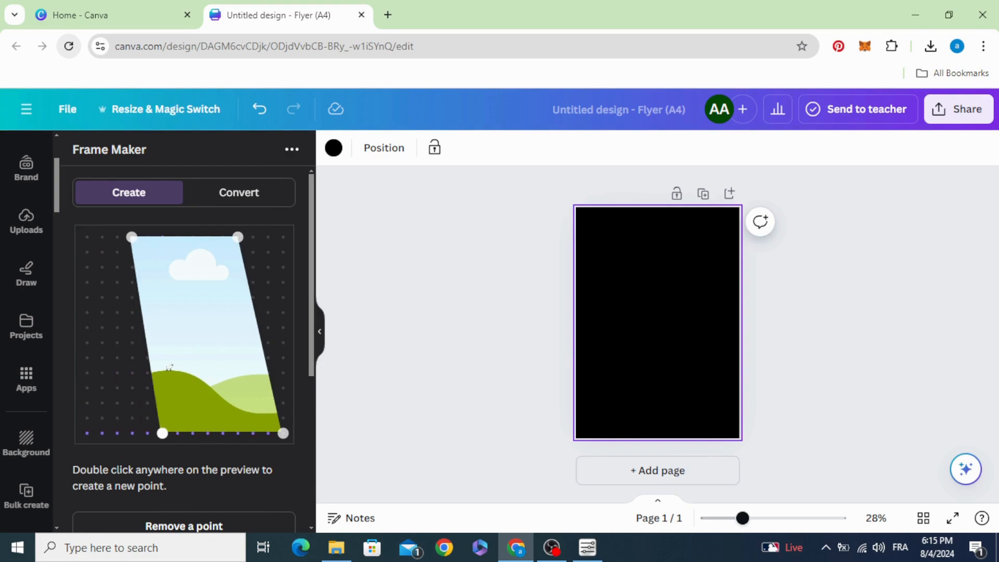
left_click_drag(283, 433, 176, 433)
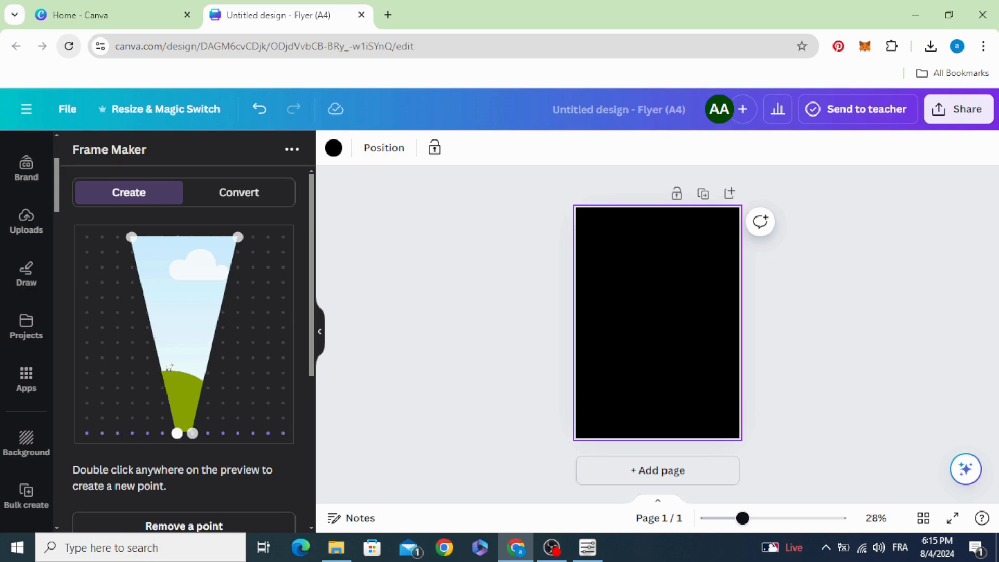
Step: Add the wedge frame to the design and place it centred against the page's top edge
scroll(172, 437, "down", 7)
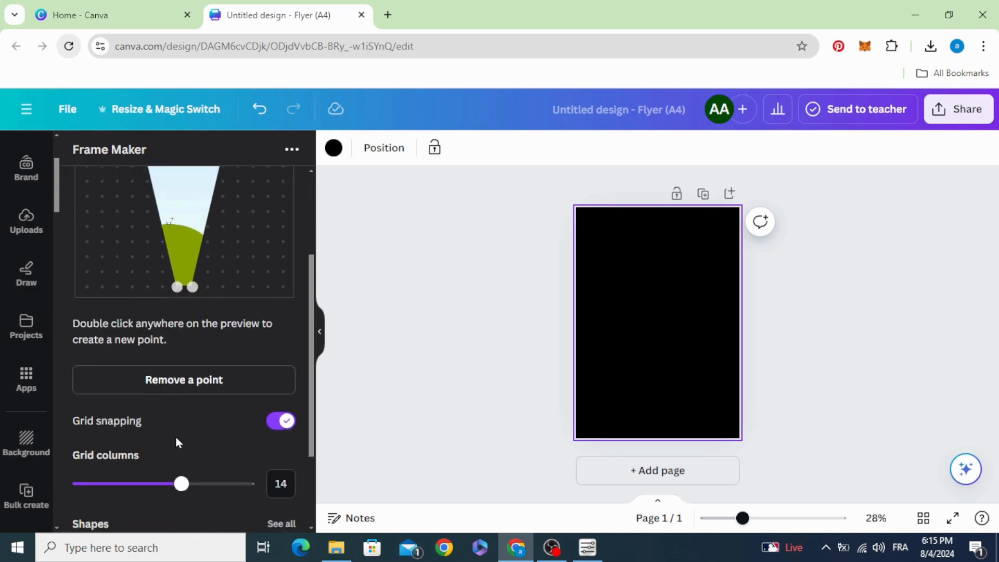
scroll(172, 440, "up", 7)
scroll(172, 432, "down", 5)
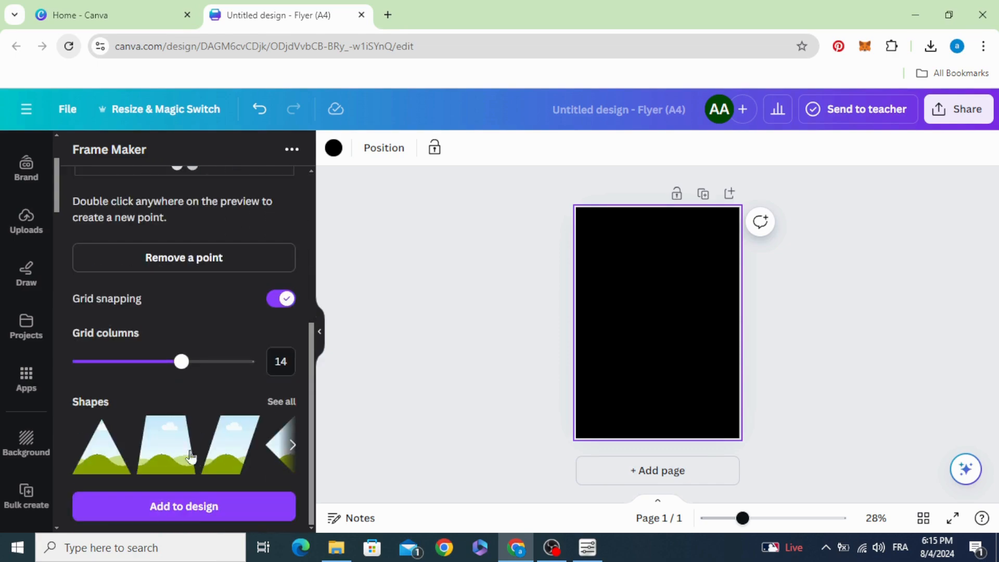
left_click(196, 510)
left_click(456, 376)
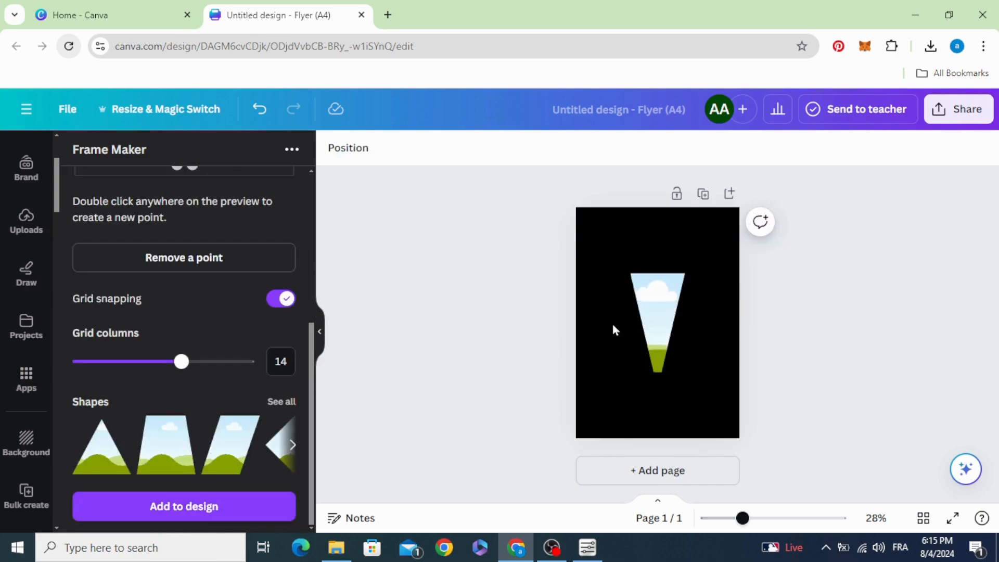
left_click_drag(655, 332, 656, 267)
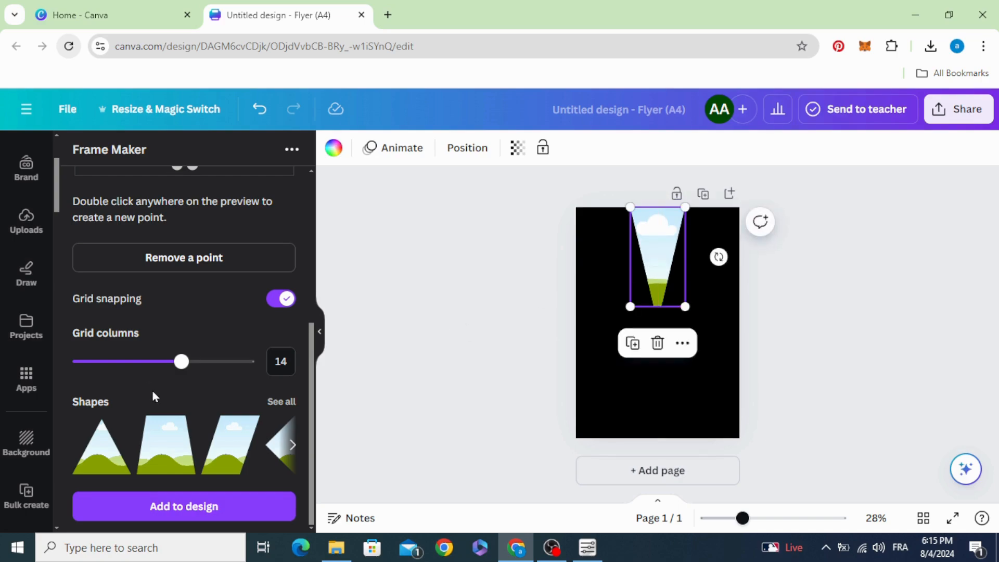
Step: Reshape the frame preview into a right trapezoid with a vertical left side and a slanted right side, narrower at the top
scroll(152, 388, "up", 5)
left_click_drag(129, 239, 69, 243)
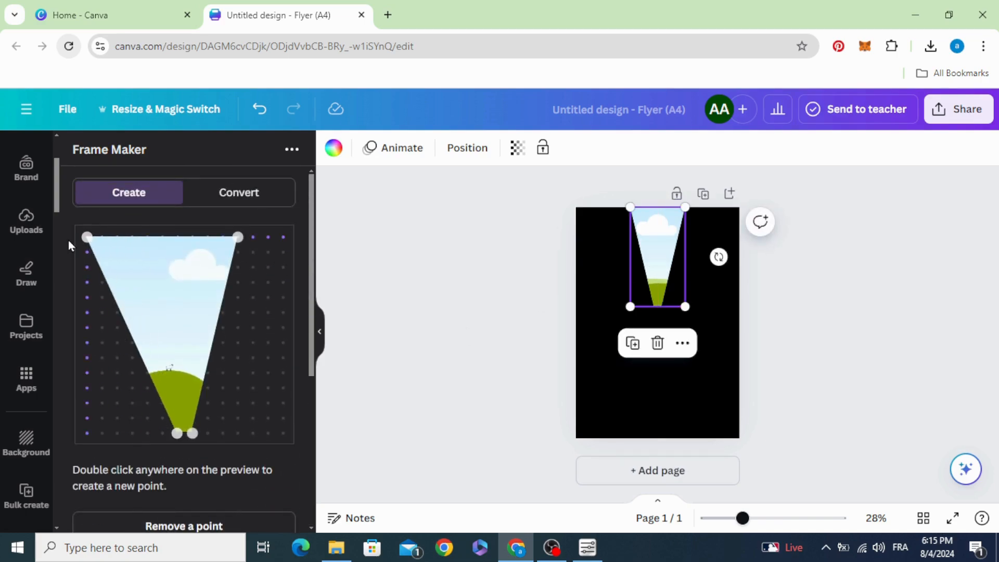
left_click_drag(177, 431, 62, 452)
left_click_drag(238, 237, 162, 237)
Step: Add the right-trapezoid frame to the design and place it in the page's upper-left corner, beside the central wedge
scroll(201, 346, "down", 4)
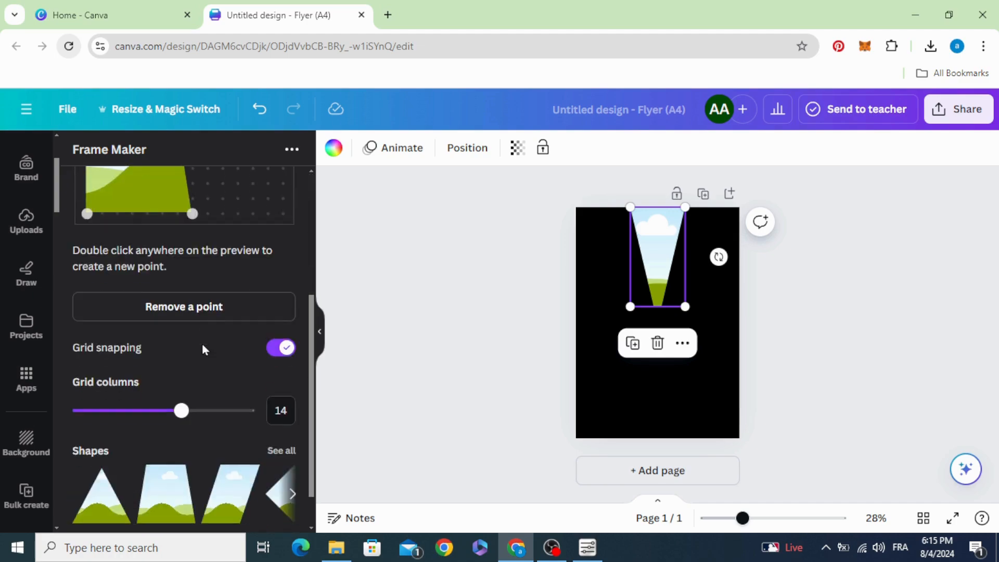
scroll(187, 384, "down", 1)
left_click(183, 505)
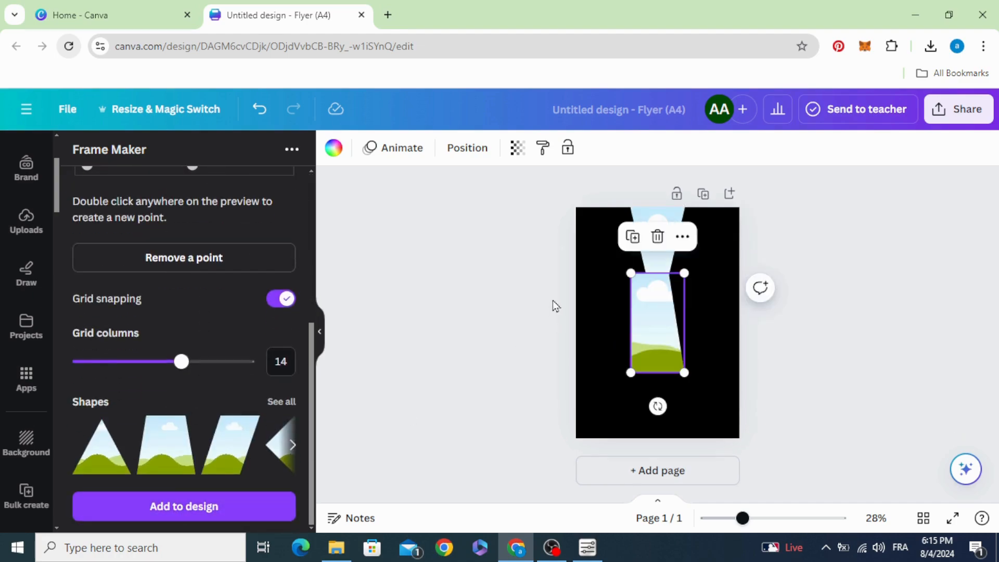
left_click_drag(647, 336, 658, 253)
Step: Narrow the trapezoid's top edge further so its slanted side matches the wedge, and add this new frame to the design
scroll(176, 270, "up", 4)
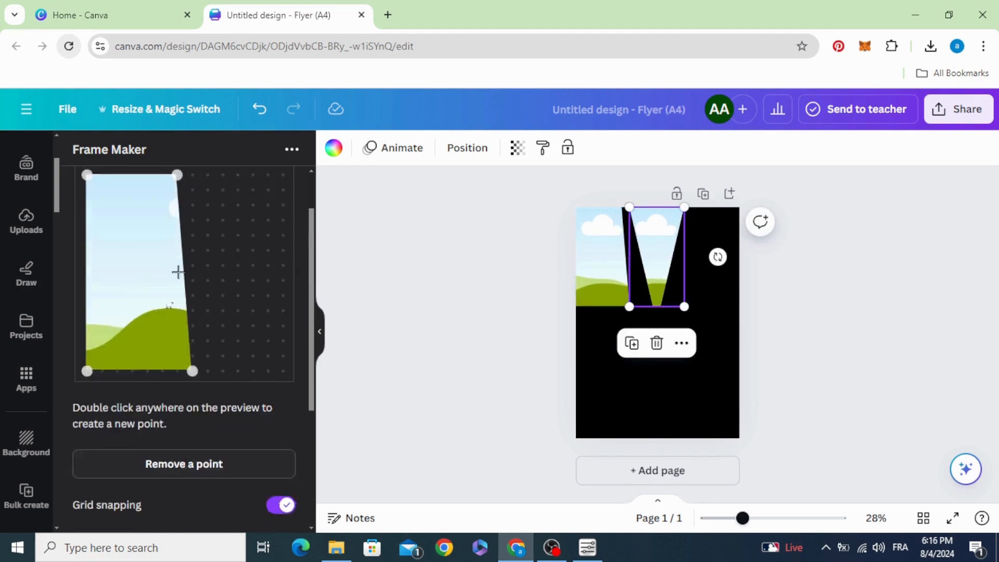
left_click_drag(175, 189, 148, 188)
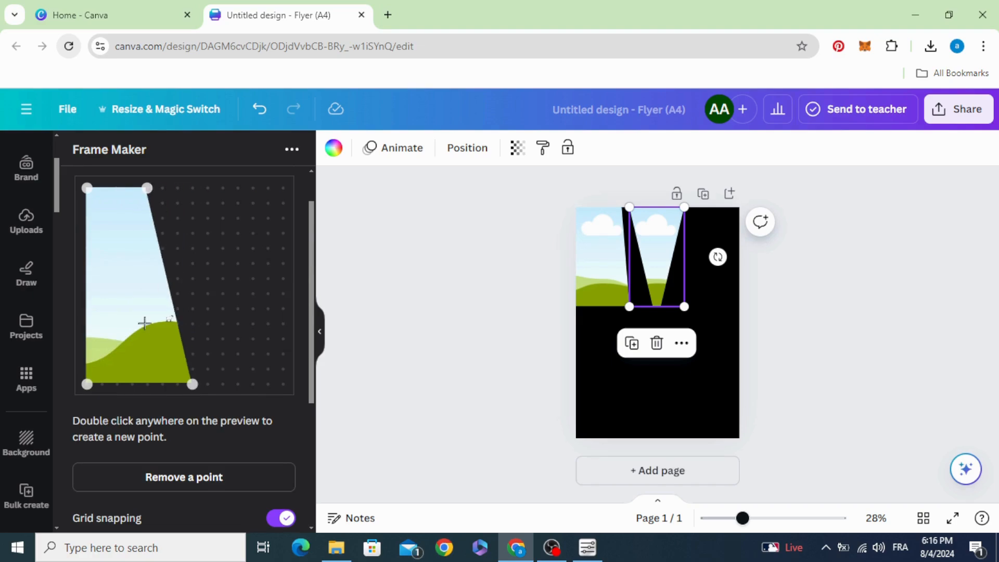
scroll(145, 323, "down", 4)
left_click(183, 506)
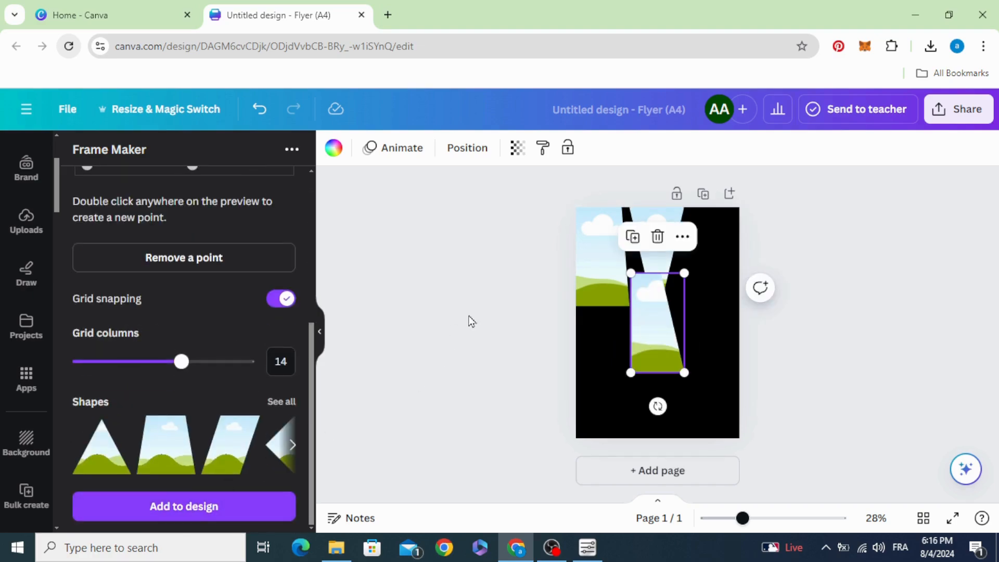
Step: Delete the earlier left frame, put the steeper one in the page's upper-left corner, and fit the wedge closely beside it
left_click(583, 272)
left_click(602, 344)
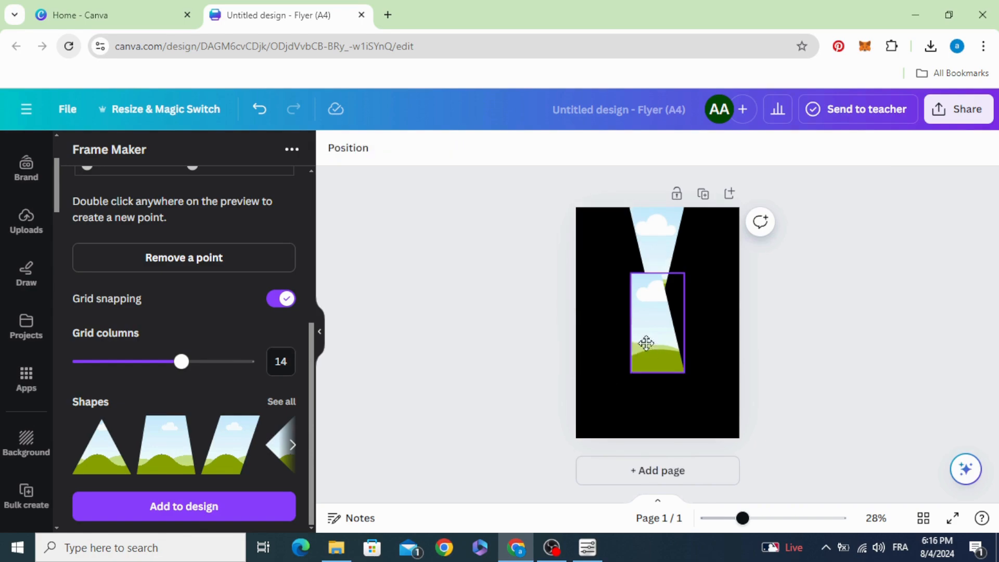
left_click_drag(646, 342, 631, 233)
Step: Reshape the frame preview into the mirrored trapezoid, with a vertical right side and a left side slanting outward to the bottom
scroll(190, 364, "up", 4)
scroll(167, 339, "up", 3)
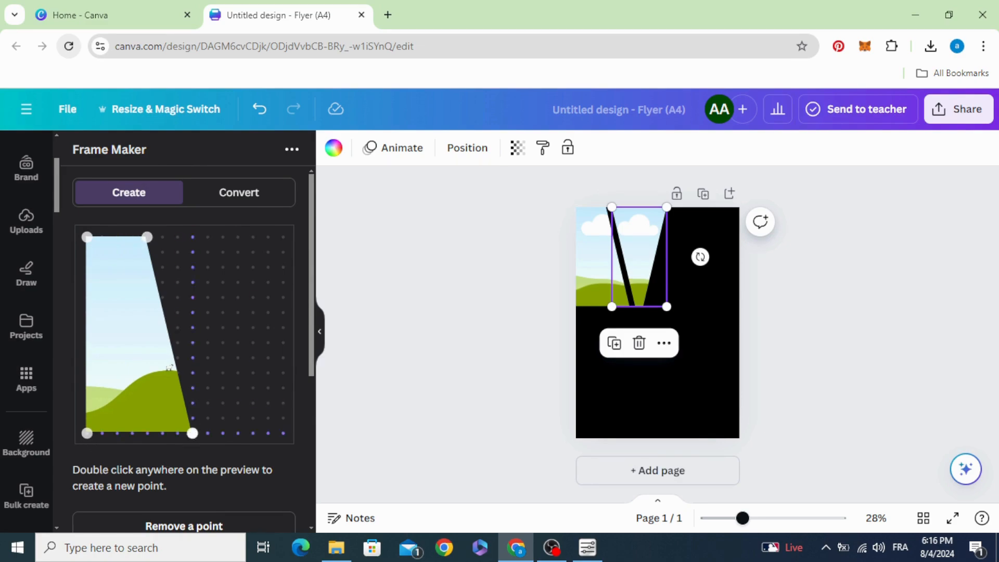
left_click_drag(192, 433, 283, 433)
left_click_drag(84, 433, 192, 433)
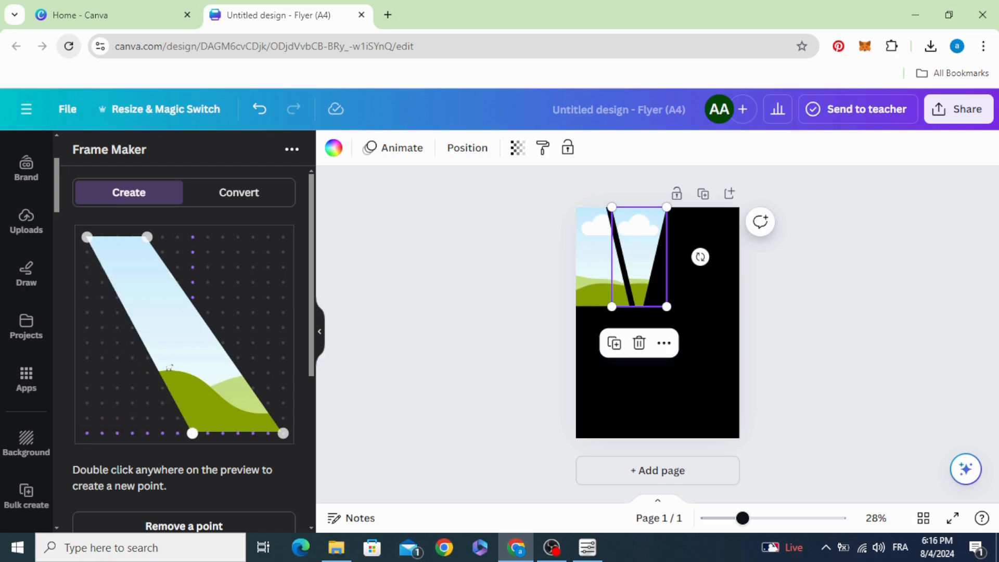
left_click_drag(141, 239, 283, 237)
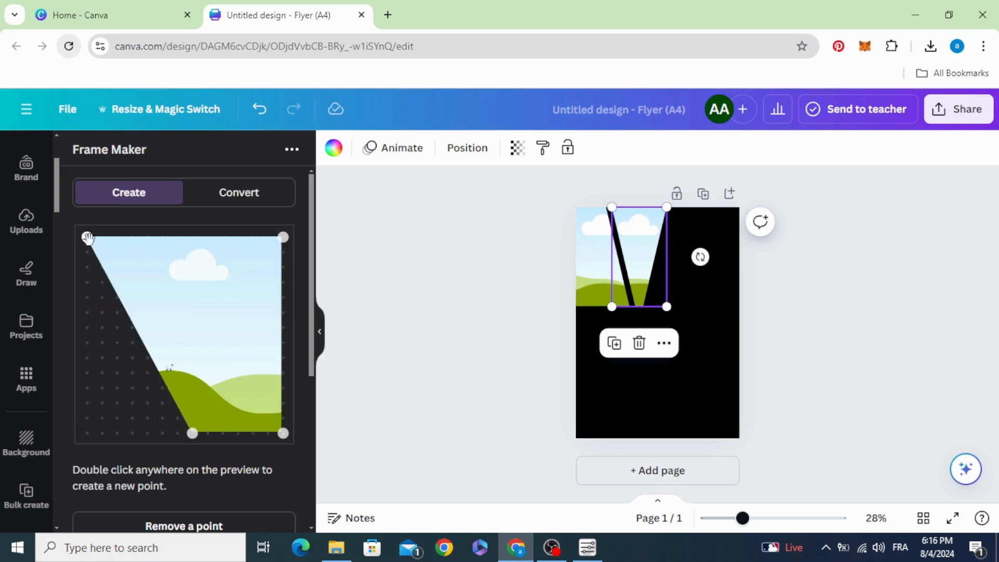
left_click_drag(88, 238, 222, 236)
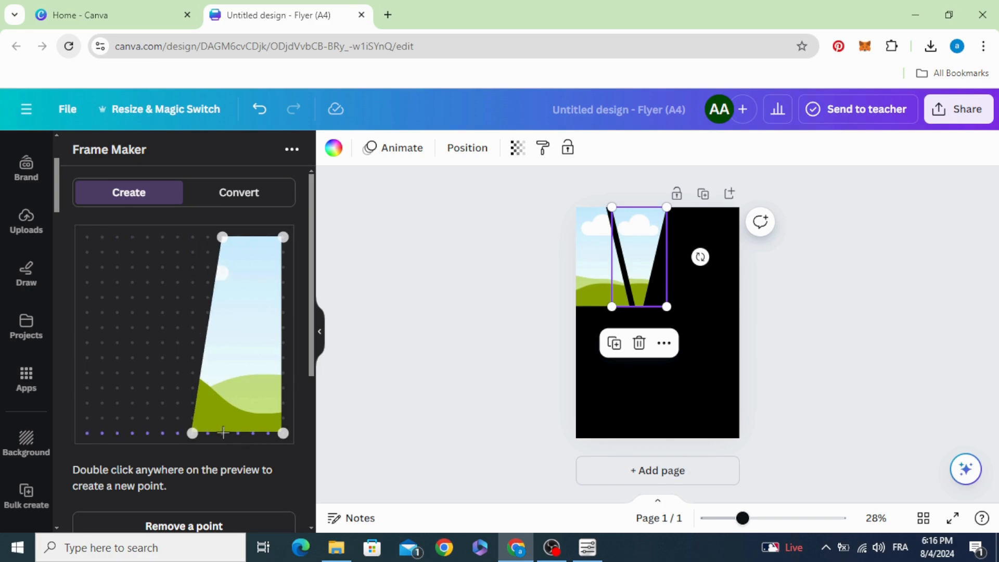
left_click_drag(192, 432, 177, 433)
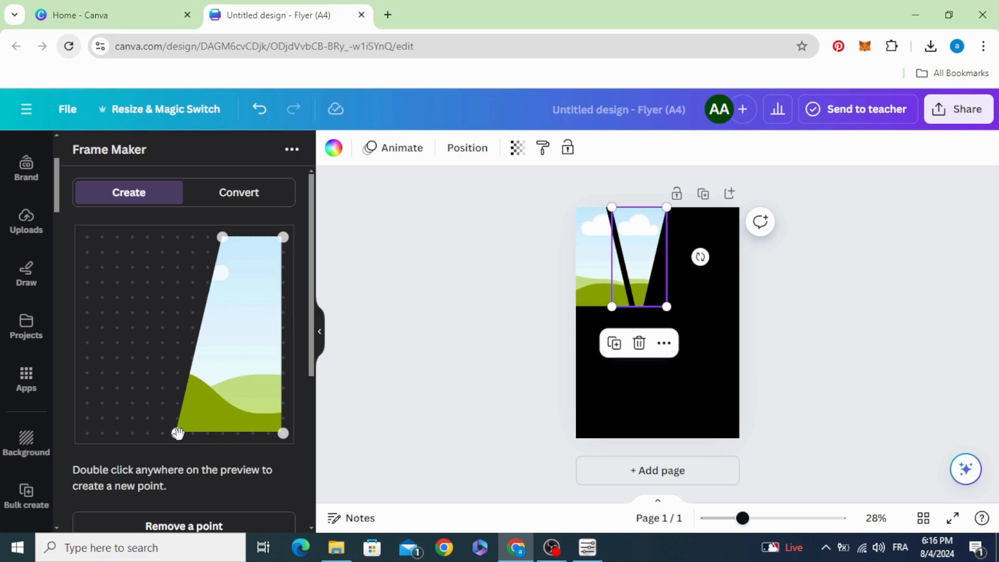
Step: Add the mirrored frame to the right of the wedge and enlarge all three frames together to span the page's full width
scroll(185, 416, "down", 5)
left_click(187, 514)
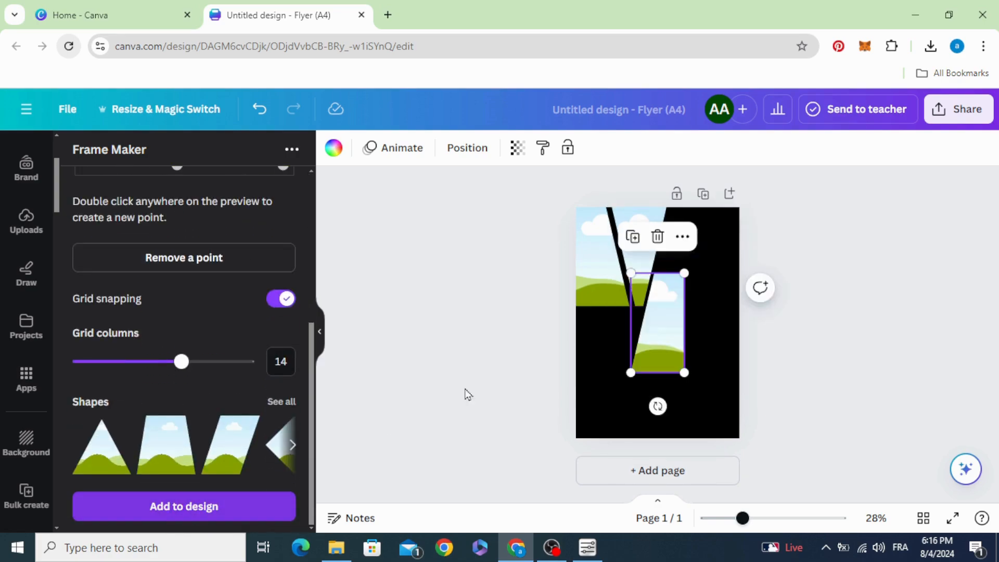
left_click(466, 394)
left_click_drag(655, 351, 673, 289)
left_click_drag(532, 247, 740, 336)
left_click(536, 345)
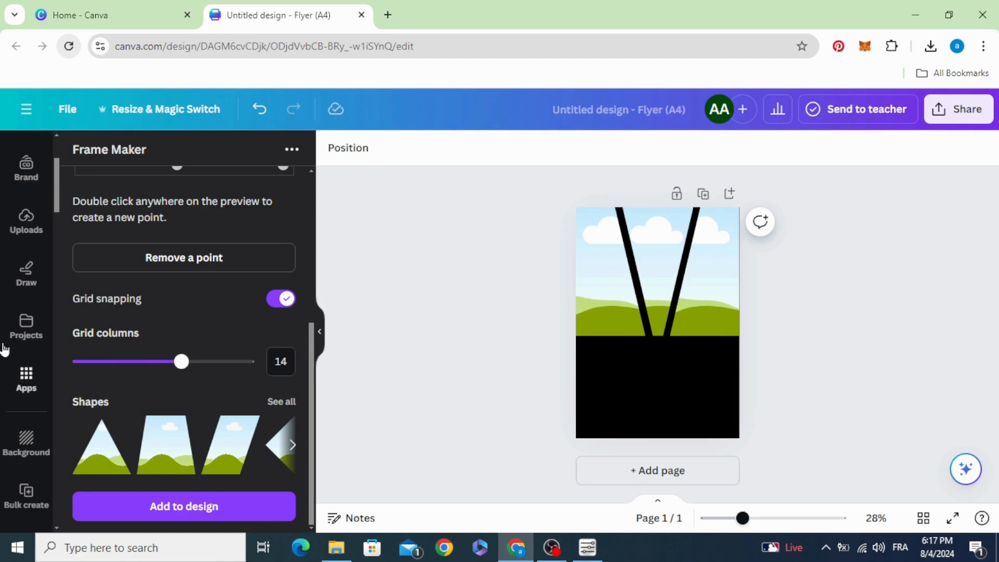
Step: Fill the centre wedge frame with the recently used photo of the standing football player wearing number 13
scroll(5, 345, "up", 3)
left_click(25, 206)
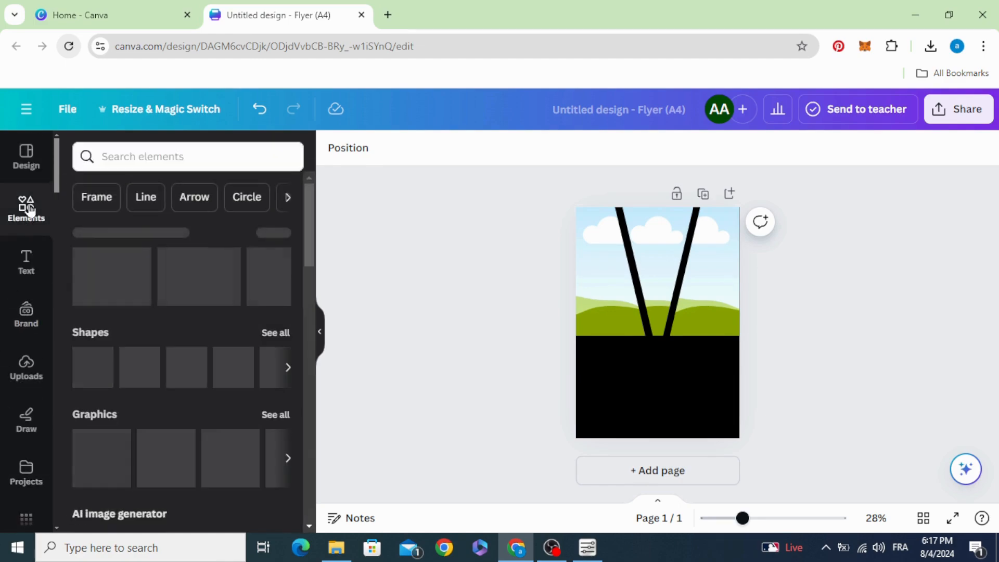
left_click(32, 375)
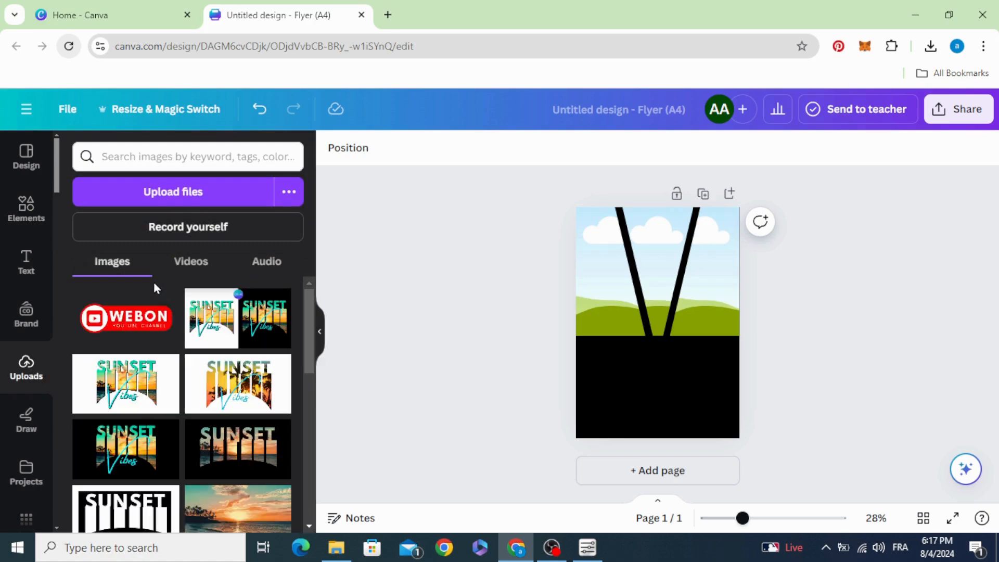
left_click(24, 209)
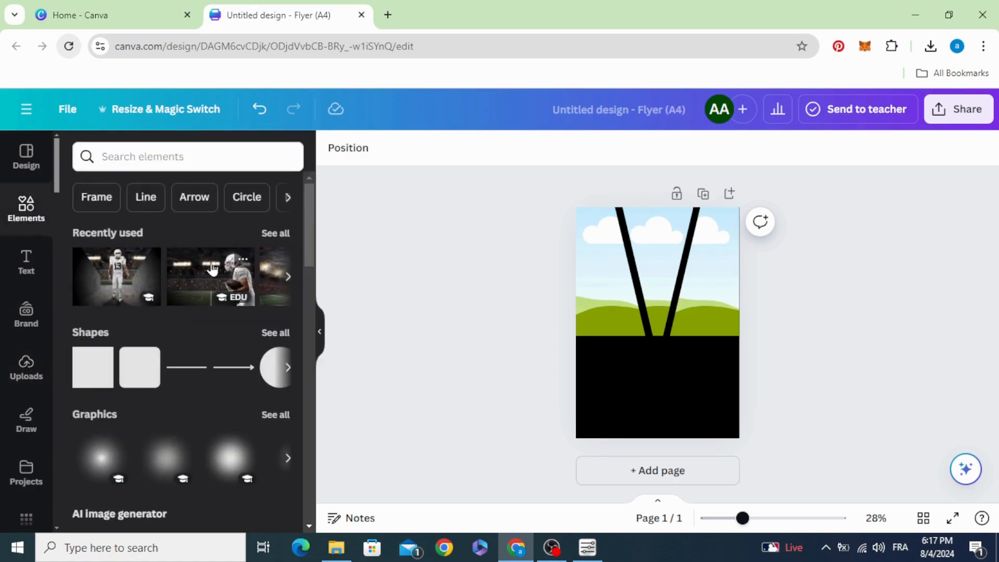
left_click_drag(107, 272, 650, 248)
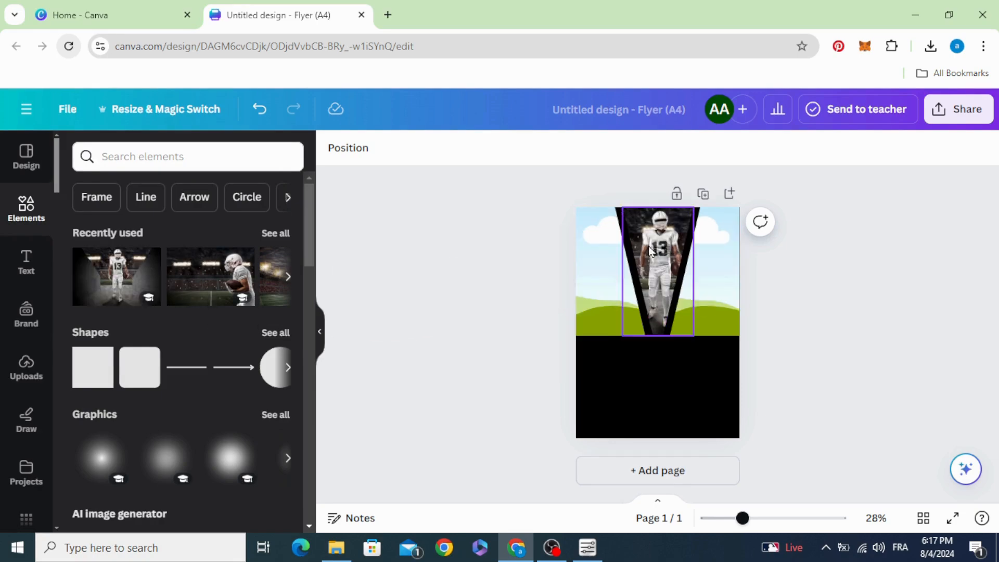
Step: Fill the right frame with the side-view photo of the player in white, and enlarge the photo slightly within its crop
left_click_drag(239, 274, 661, 283)
double_click(698, 275)
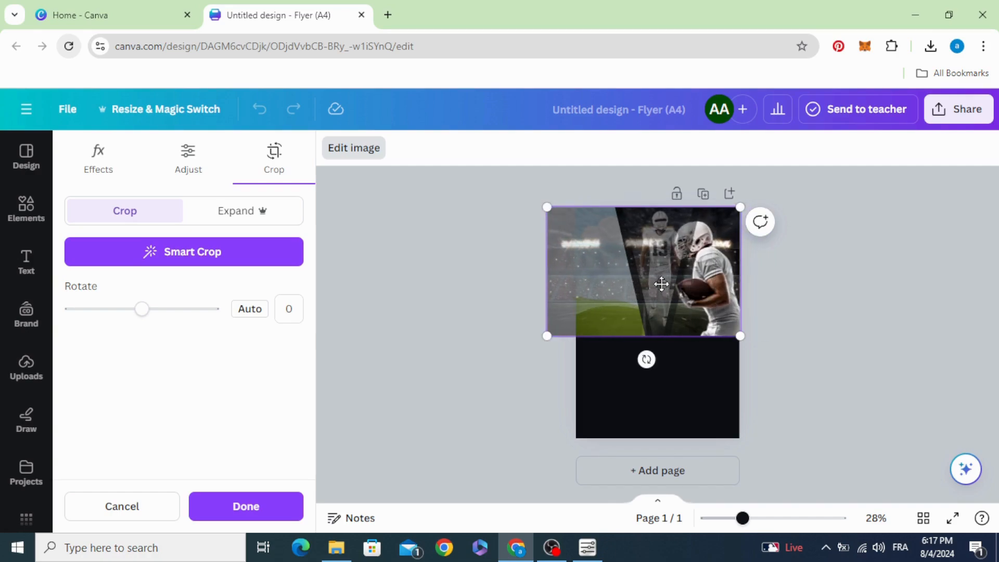
mouse_move(554, 334)
left_mouse_down()
mouse_move(524, 351)
mouse_move(539, 339)
left_mouse_up()
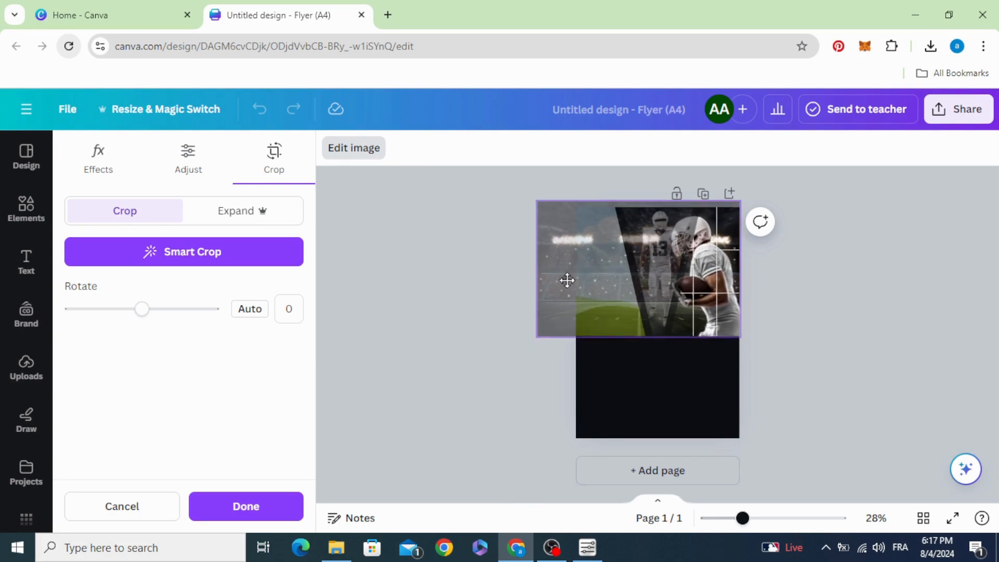
left_click(484, 313)
left_click(483, 313)
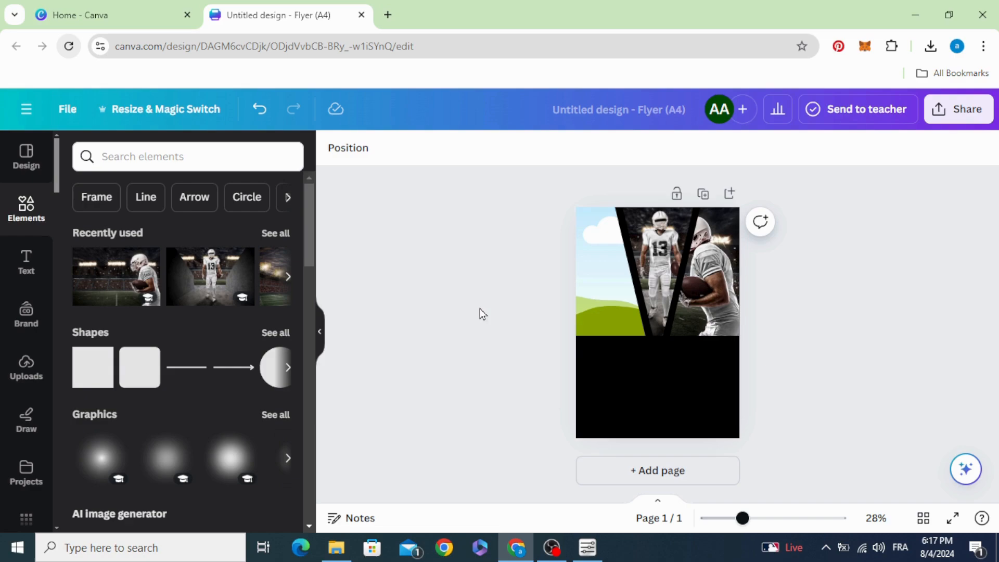
Step: Fill the left frame with the photo of the player in the red jersey, and undo the last adjustment to it
left_click(270, 264)
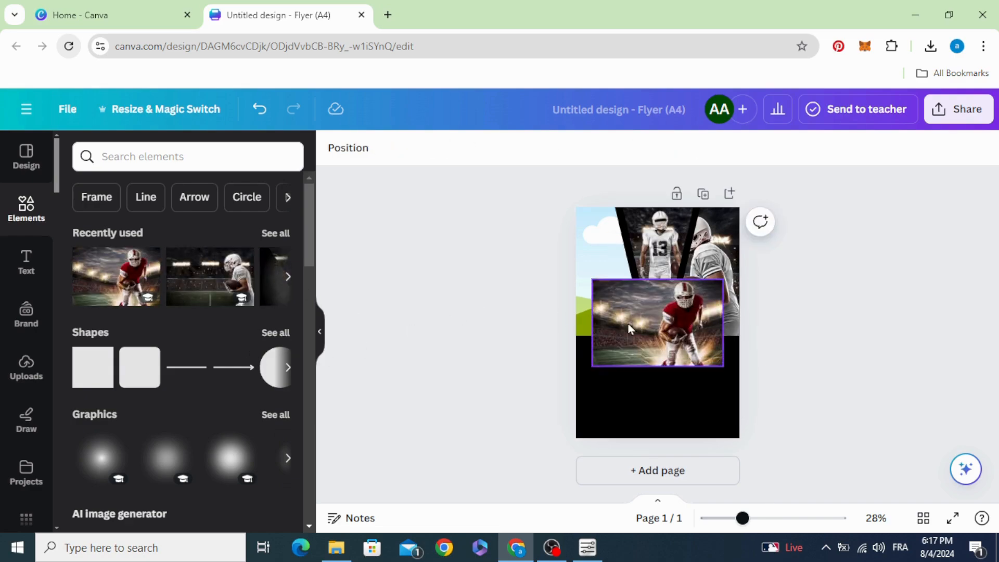
left_click_drag(627, 324, 574, 303)
double_click(607, 301)
left_click(416, 295)
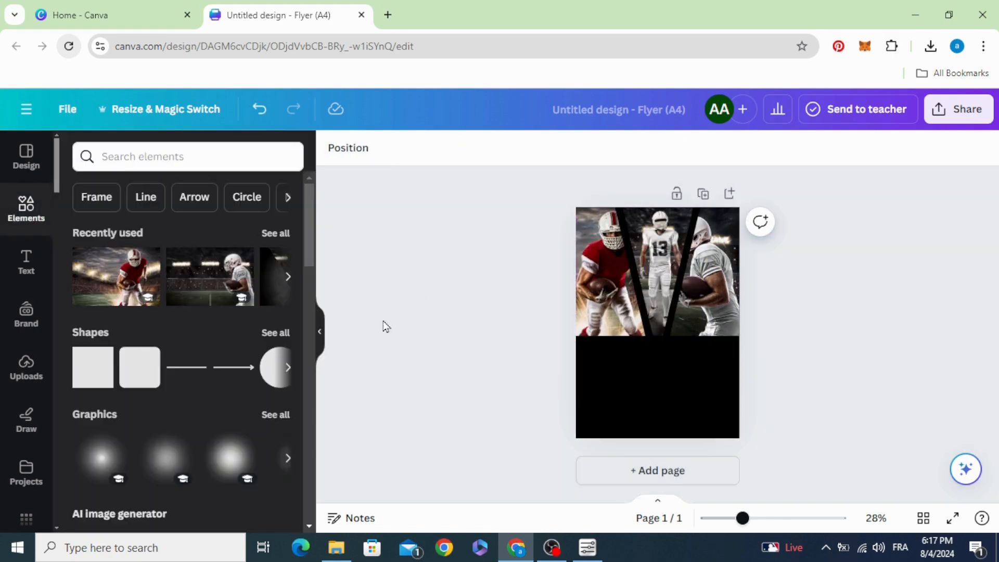
key("ctrl+z")
Step: Apply the Lavender duotone effect to the photo in the left frame
left_click(602, 271)
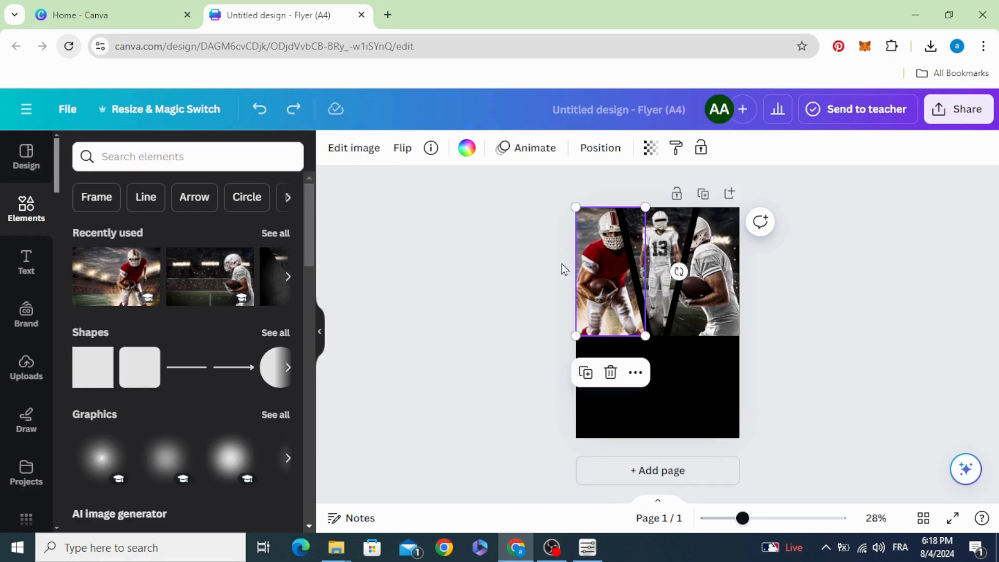
left_click(353, 149)
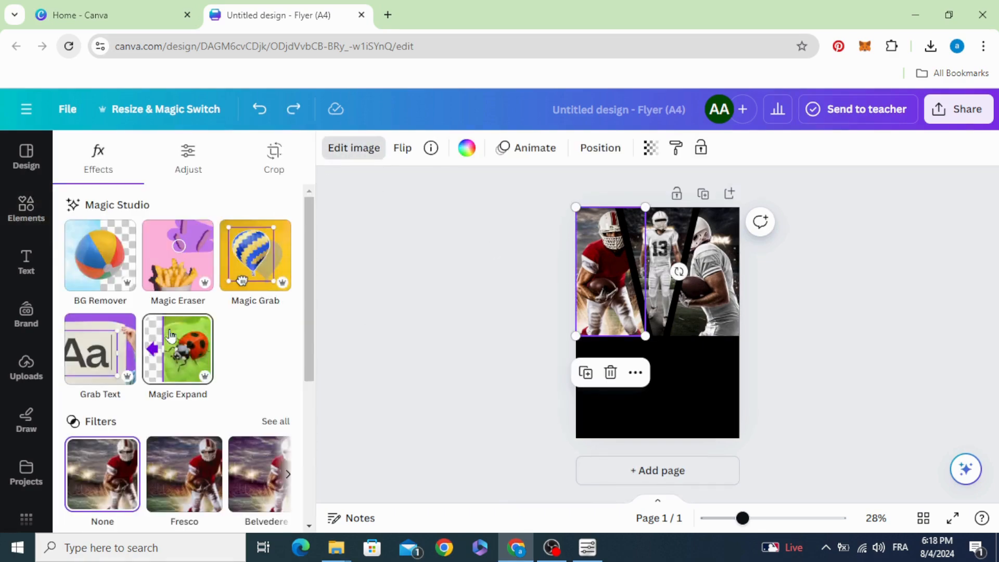
scroll(176, 328, "down", 4)
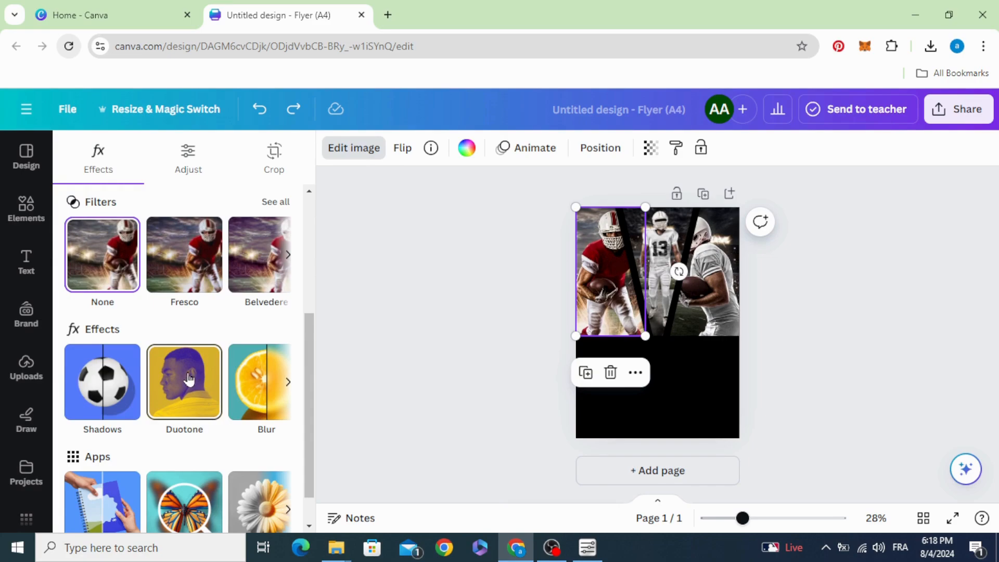
left_click(189, 380)
scroll(187, 375, "down", 8)
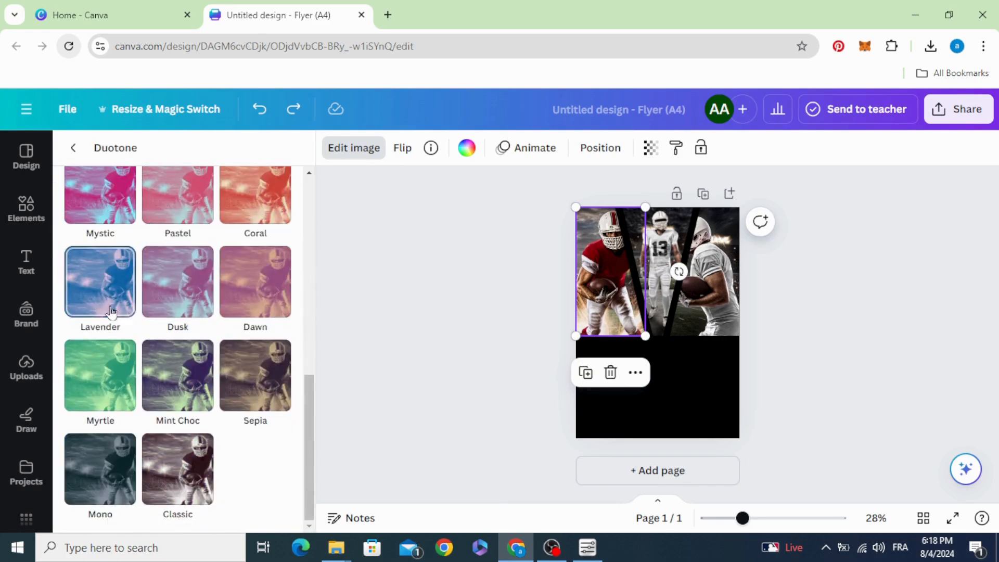
left_click(101, 288)
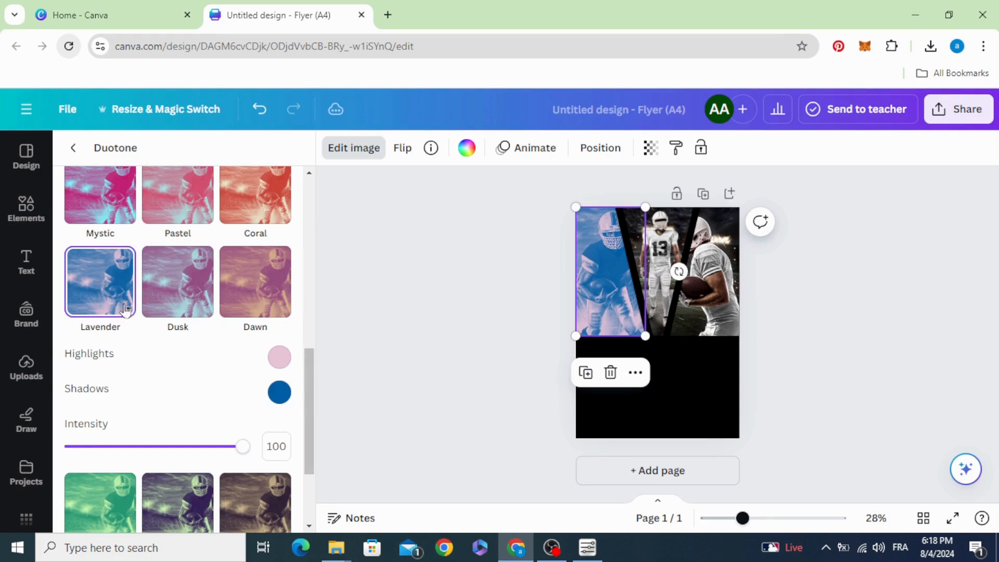
left_click(450, 298)
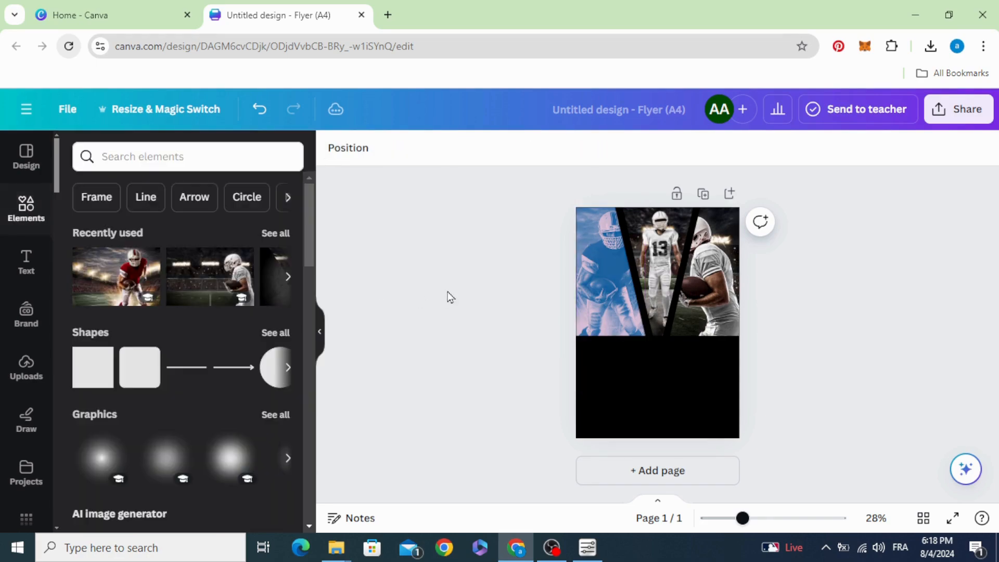
Step: Apply the Blush duotone effect to the photo in the centre wedge
left_click(654, 244)
left_click(362, 150)
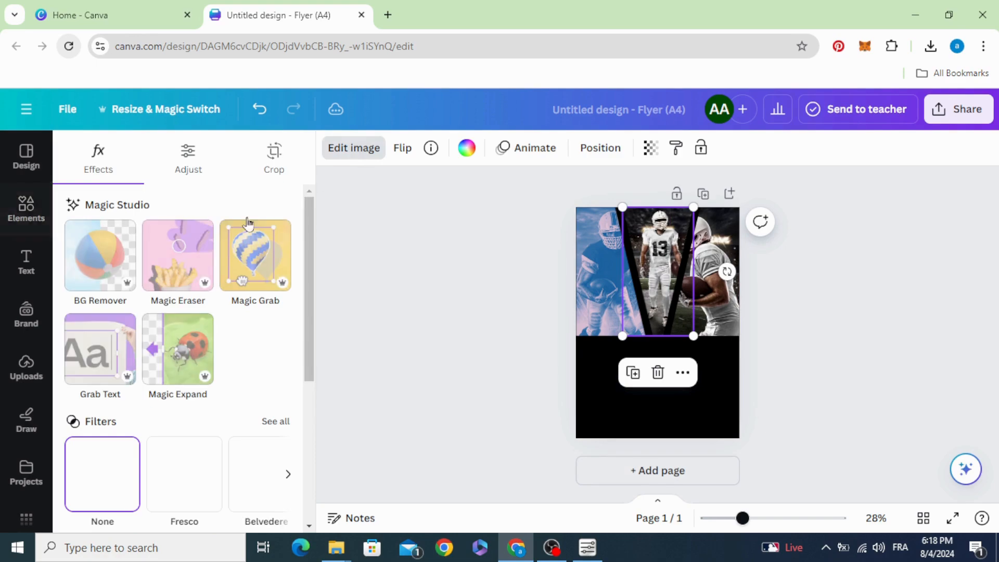
scroll(163, 291, "down", 4)
left_click(182, 386)
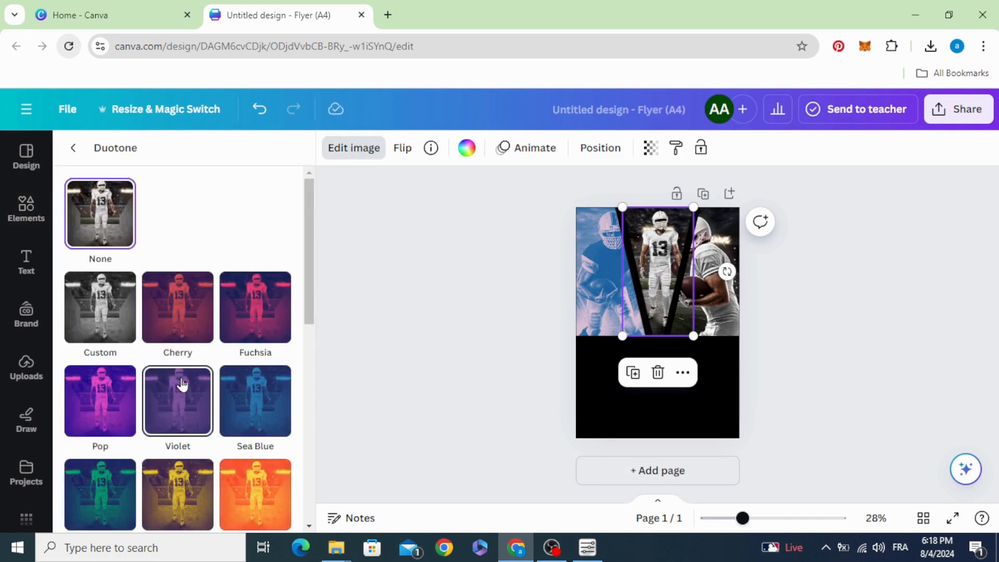
scroll(179, 366, "down", 9)
scroll(184, 372, "up", 5)
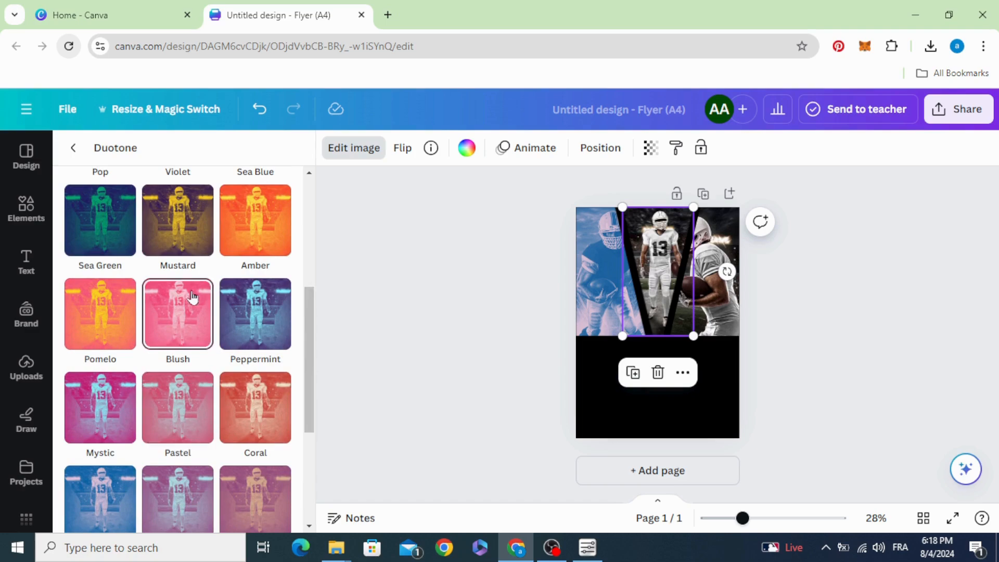
left_click(176, 320)
Step: Apply the Amber duotone effect to the photo in the right frame
left_click(676, 283)
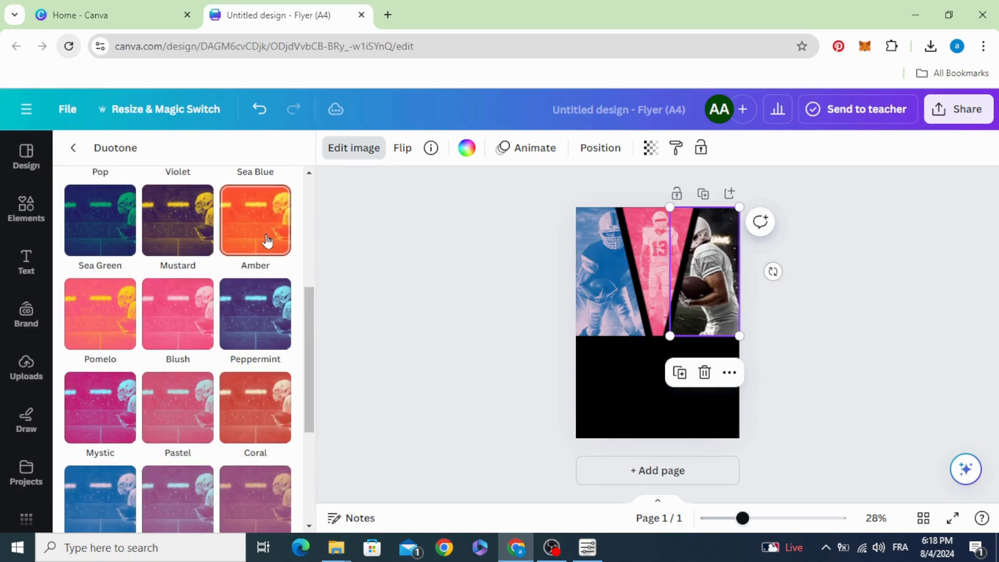
left_click(264, 232)
left_click(507, 249)
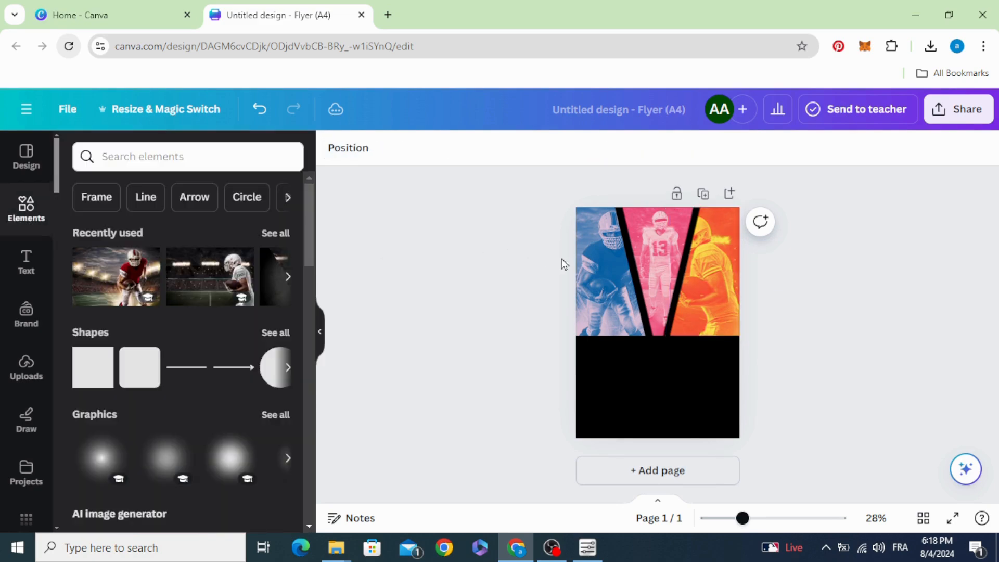
Step: Apply the Halftone effect from the Screen app to the left blue photo
left_click(608, 268)
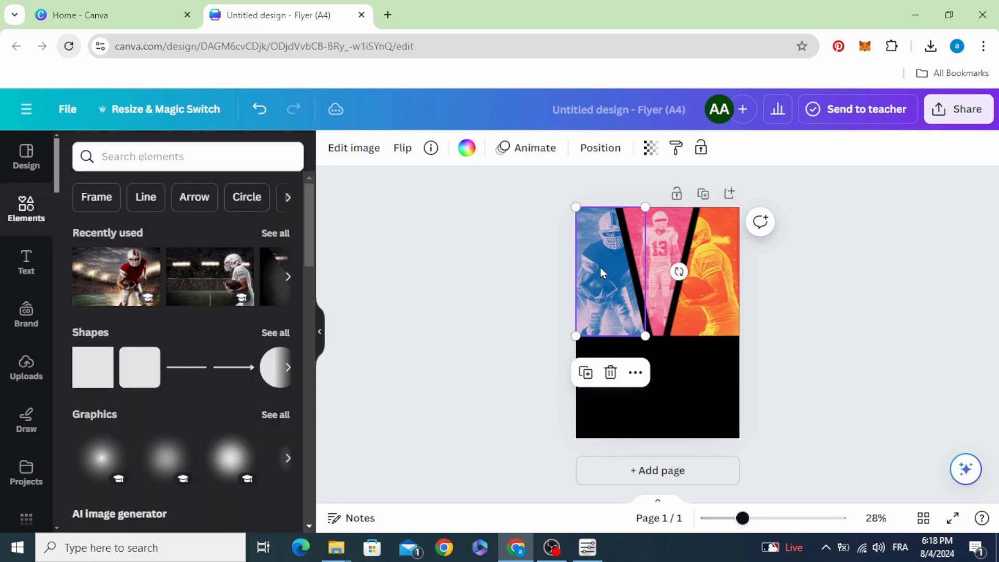
left_click(366, 149)
scroll(167, 314, "down", 5)
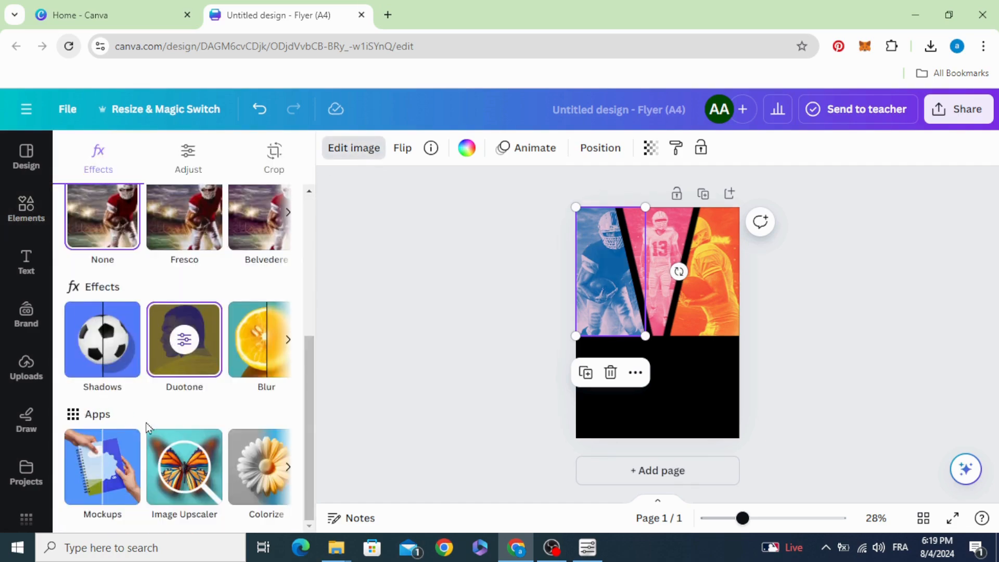
left_click(287, 467)
left_click(288, 467)
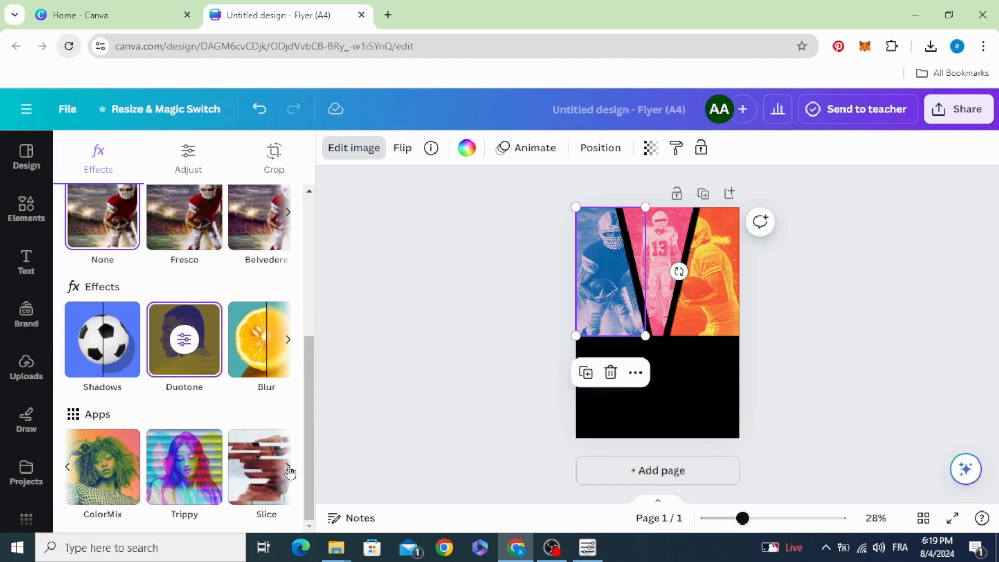
left_click(289, 469)
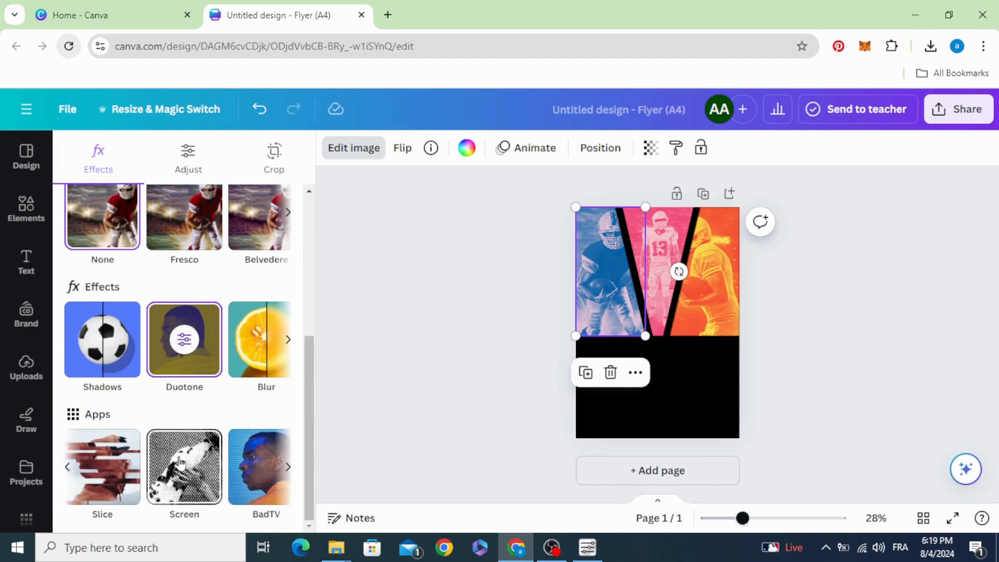
left_click(180, 460)
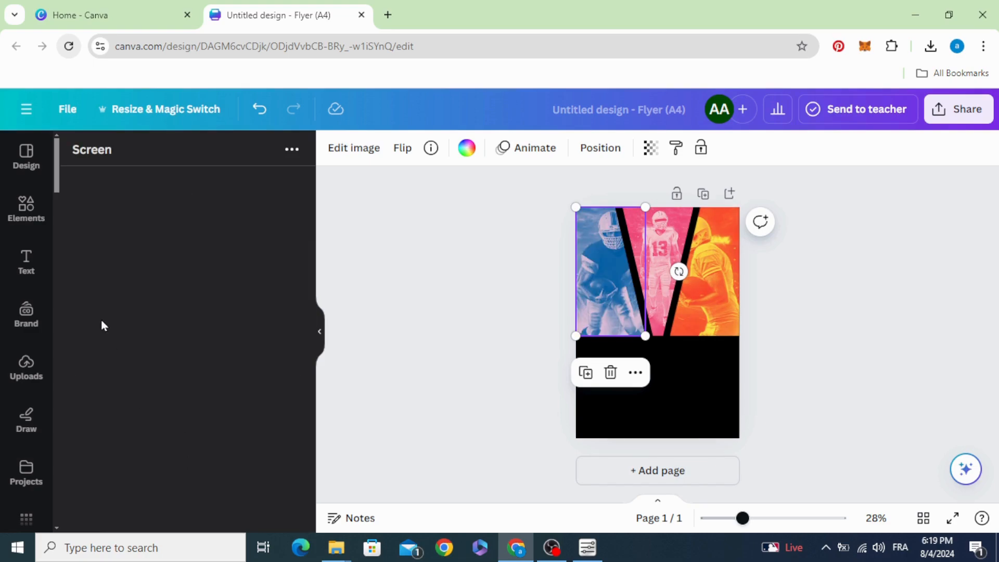
left_click(184, 214)
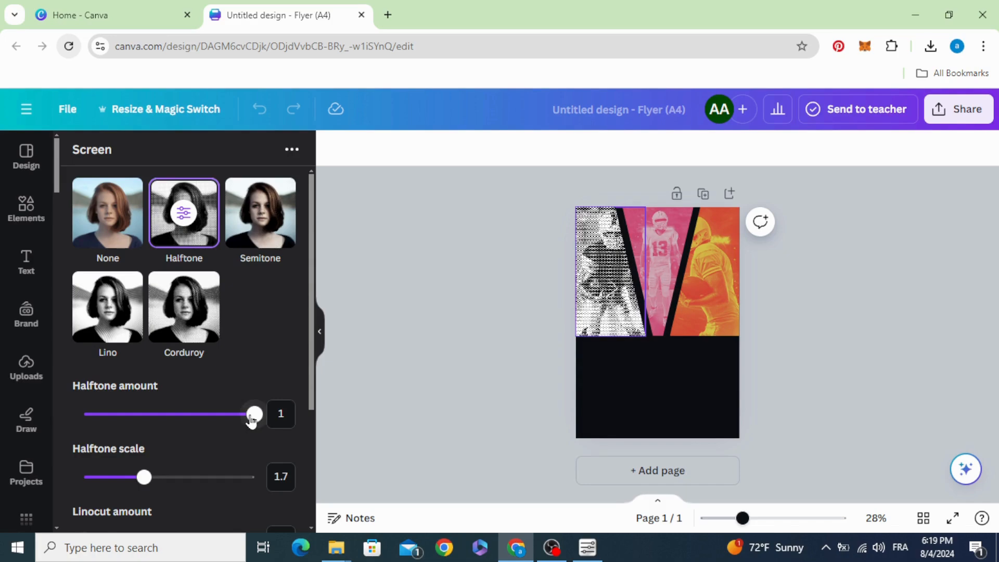
Step: Set the left photo's halftone amount to 0.06 and halftone scale to 2.77, and save the effect
left_click_drag(251, 418, 178, 416)
left_click_drag(144, 477, 279, 491)
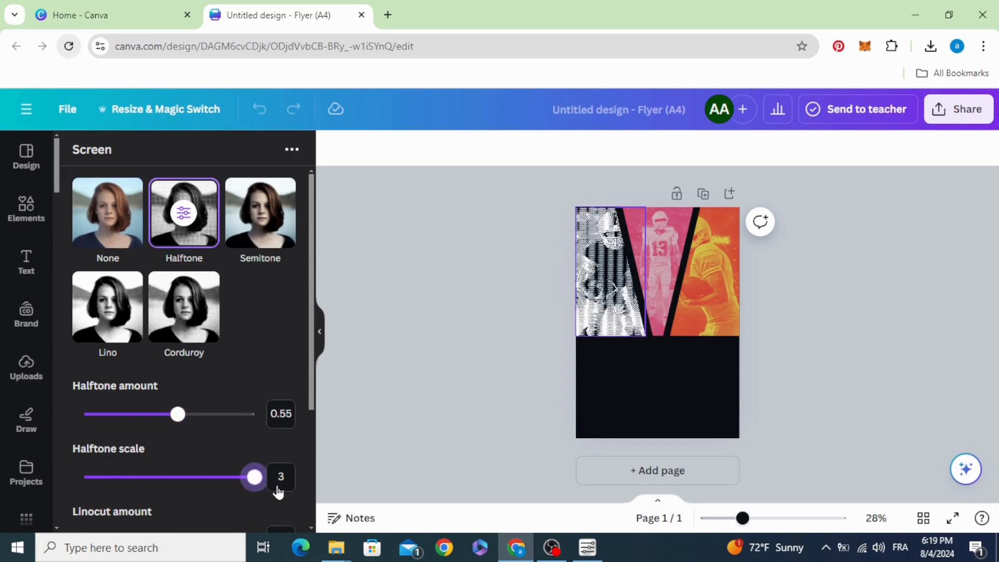
left_click_drag(180, 427, 106, 426)
scroll(241, 417, "down", 4)
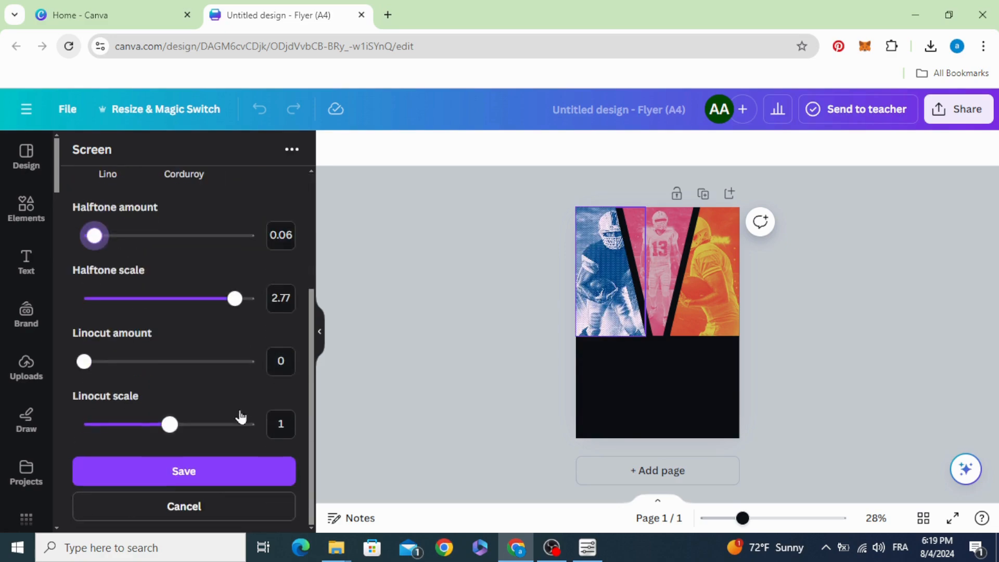
left_click(207, 476)
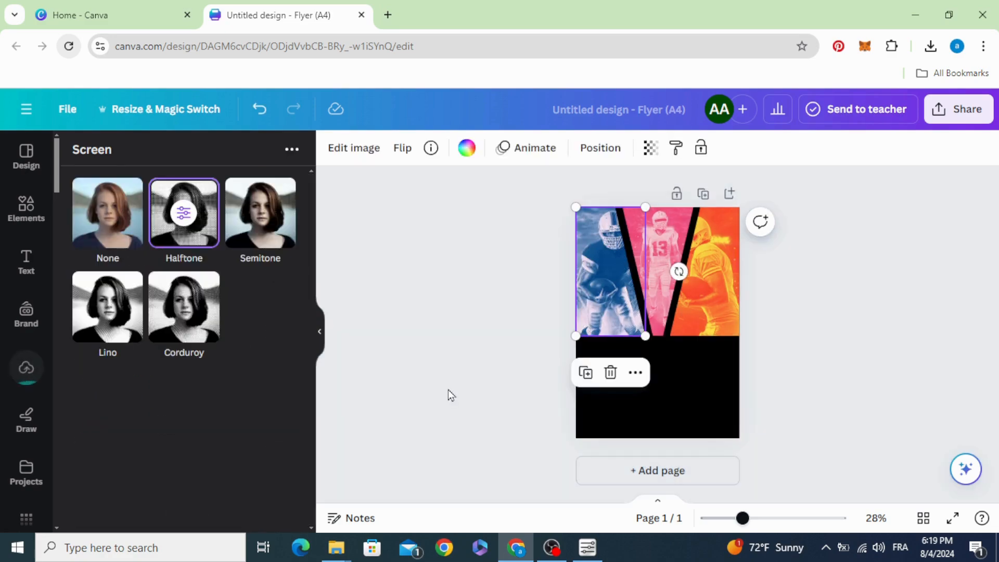
left_click(448, 389)
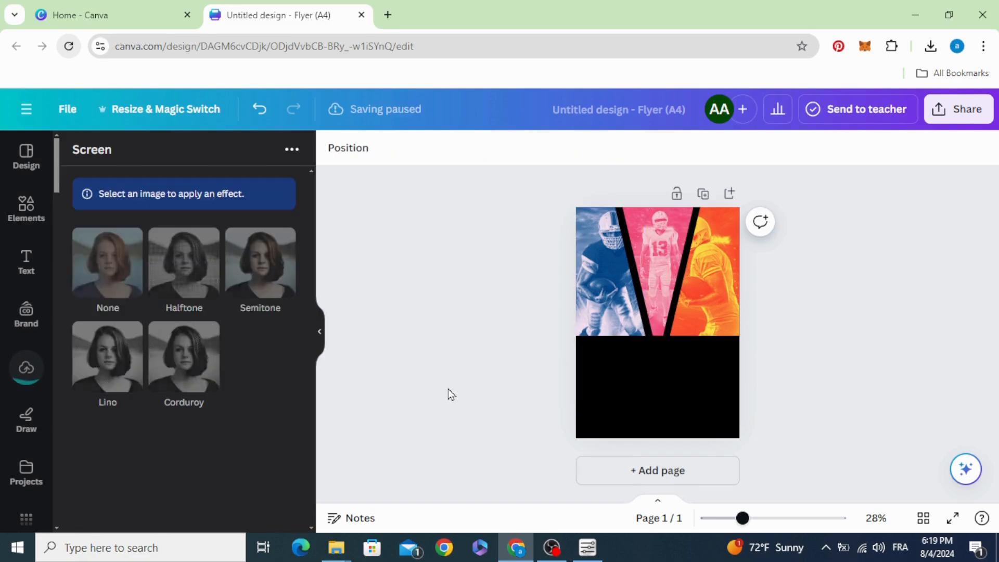
Step: Apply the Halftone effect to the centre pink photo with halftone scale 3 and halftone amount 0.06, and save it
left_click(663, 254)
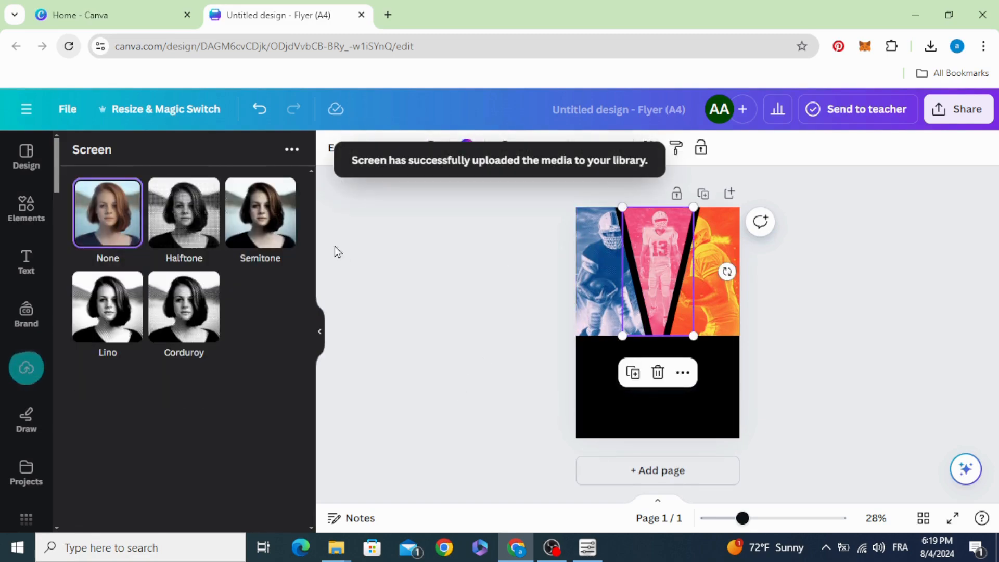
left_click(184, 223)
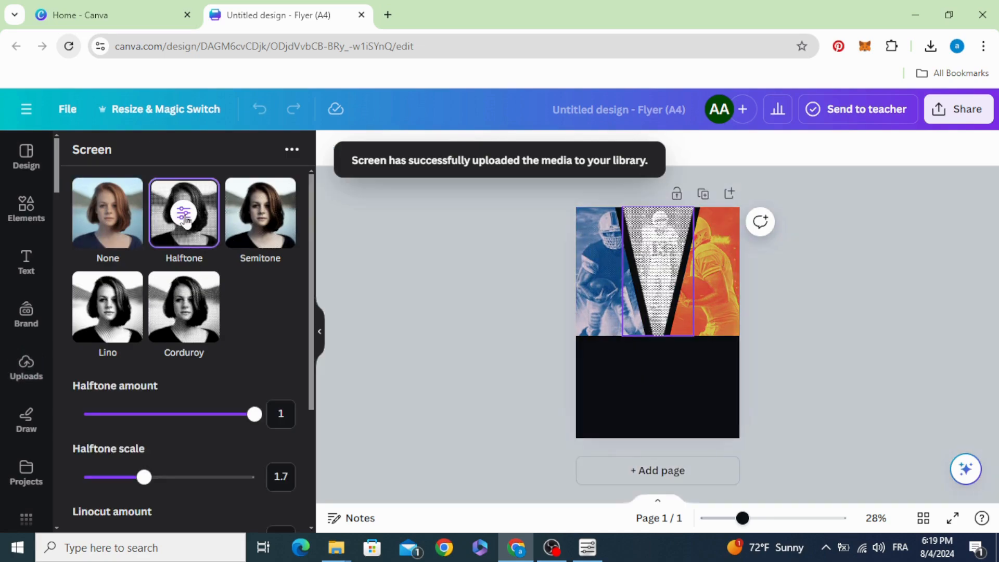
left_click_drag(143, 477, 303, 474)
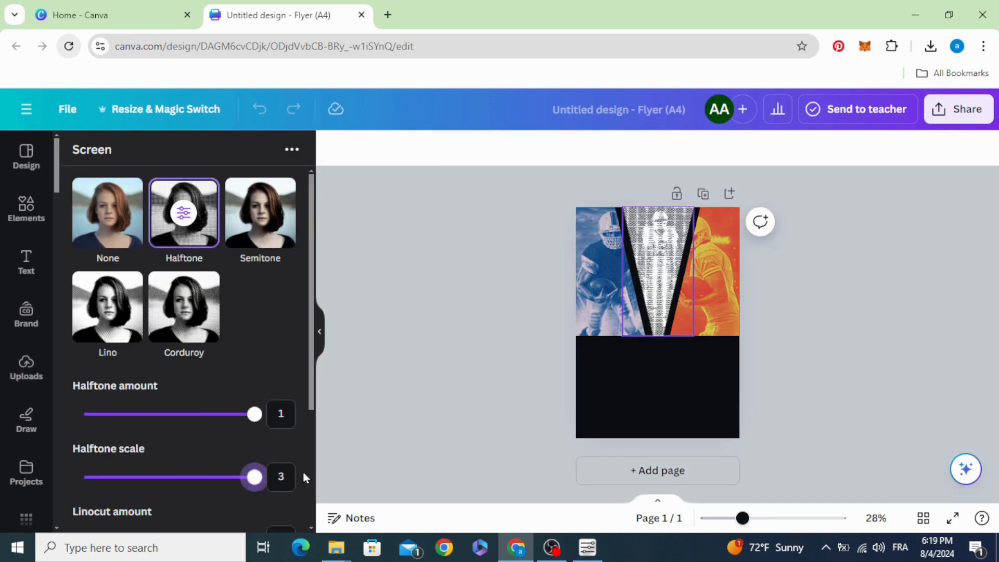
left_click_drag(254, 414, 95, 416)
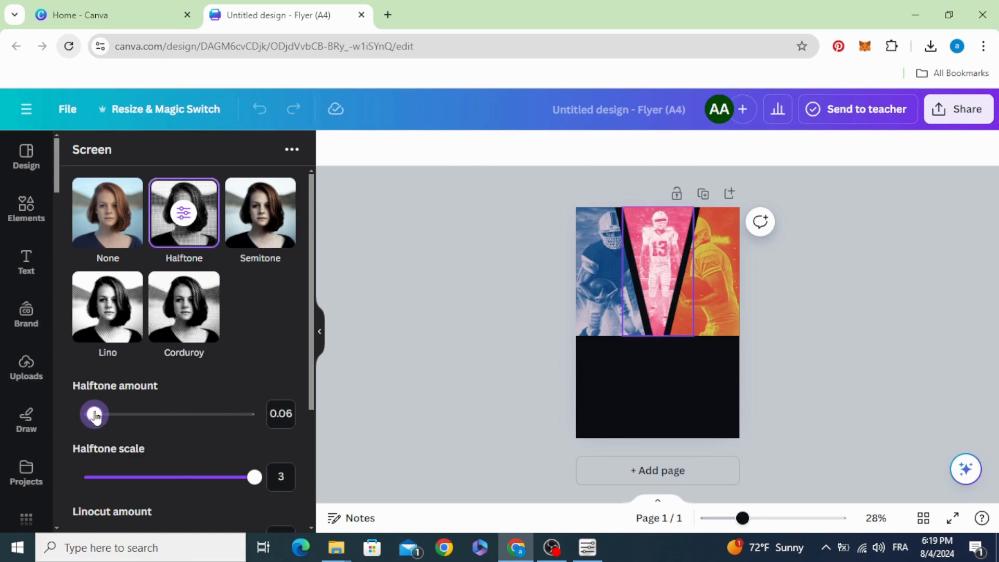
scroll(170, 447, "down", 3)
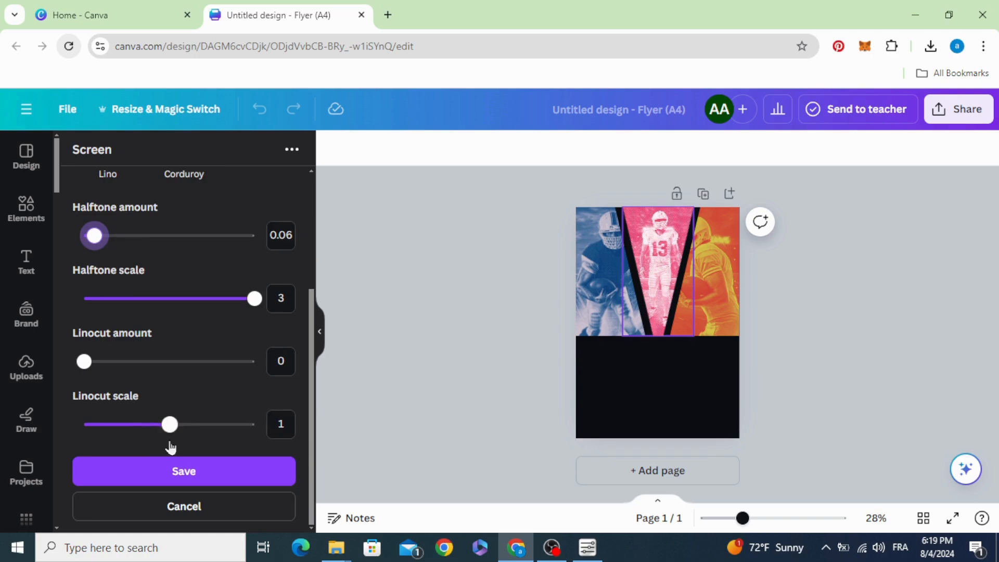
left_click(189, 472)
left_click(486, 303)
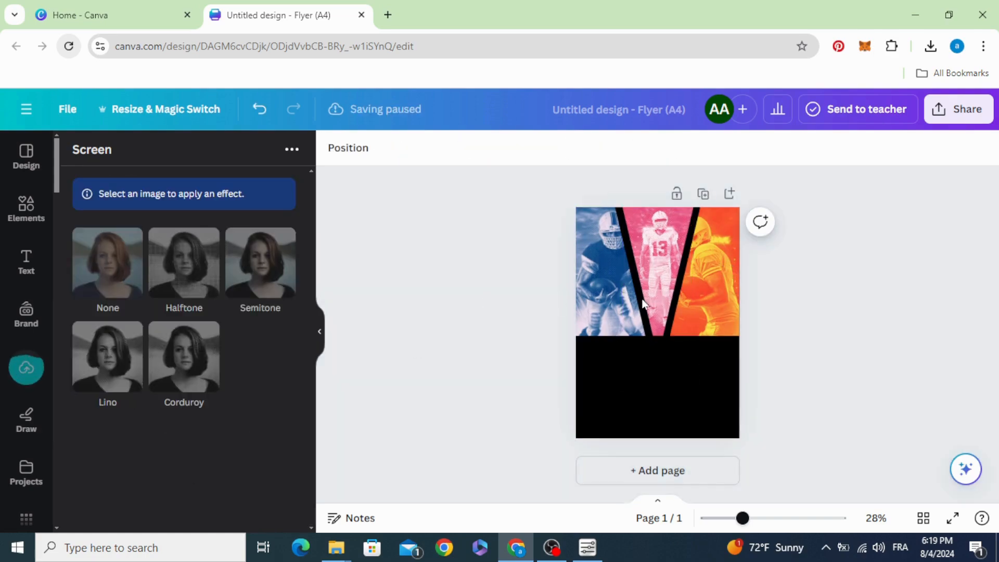
Step: Apply the Halftone effect to the right orange photo with halftone scale 3 and halftone amount 0.05, and save it
left_click(689, 311)
left_click(183, 216)
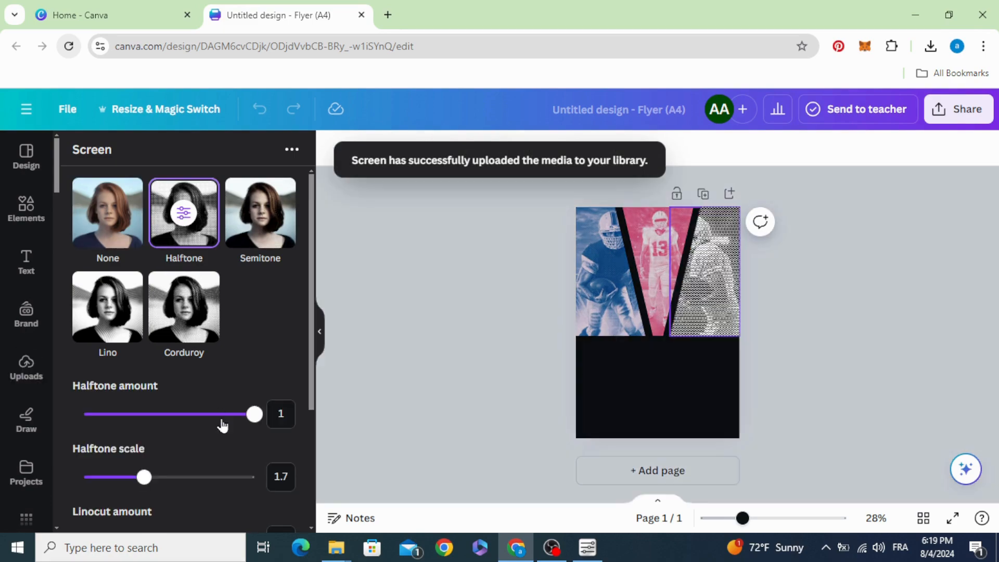
left_click_drag(144, 476, 265, 486)
left_click_drag(255, 416, 94, 425)
scroll(151, 434, "down", 3)
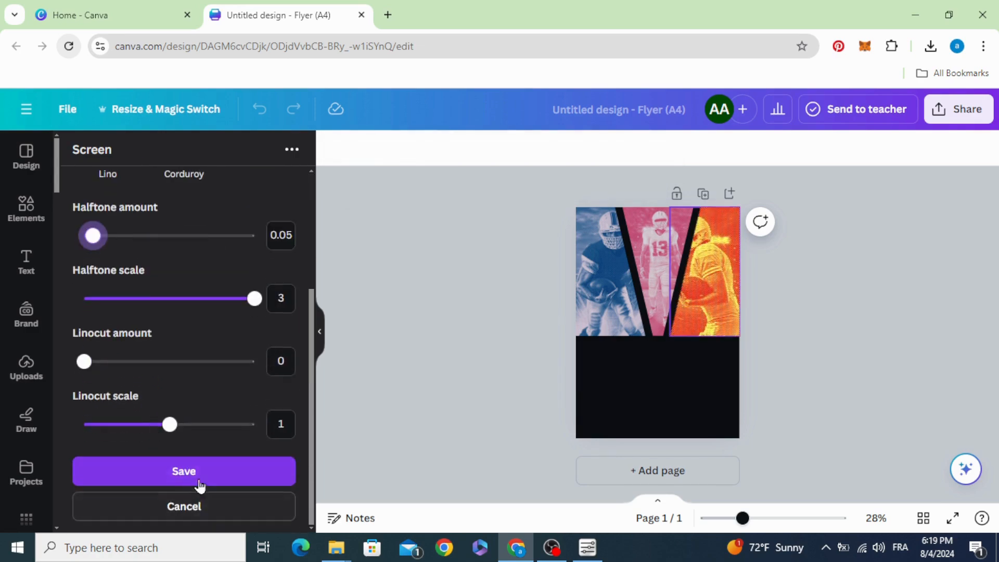
left_click(277, 468)
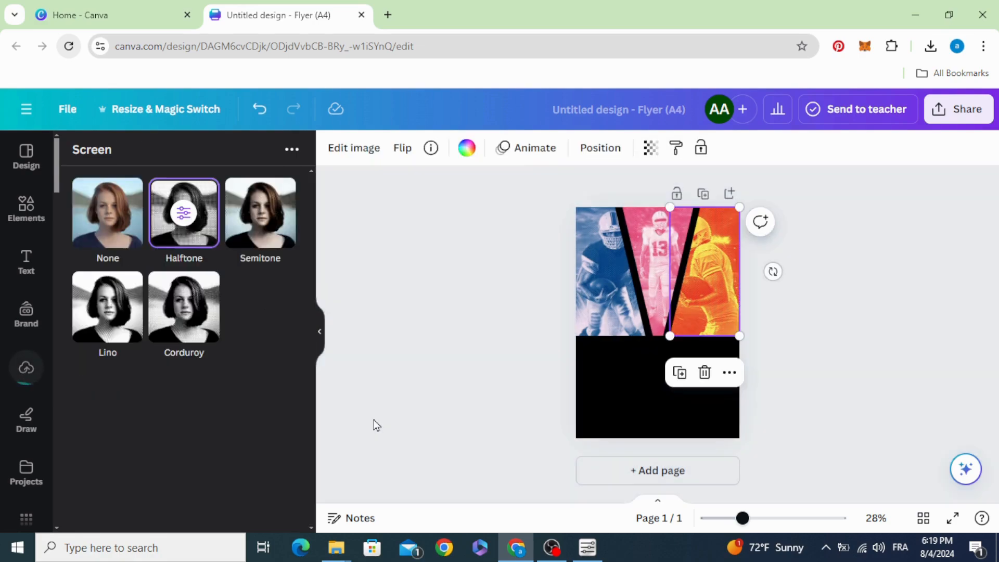
left_click(439, 359)
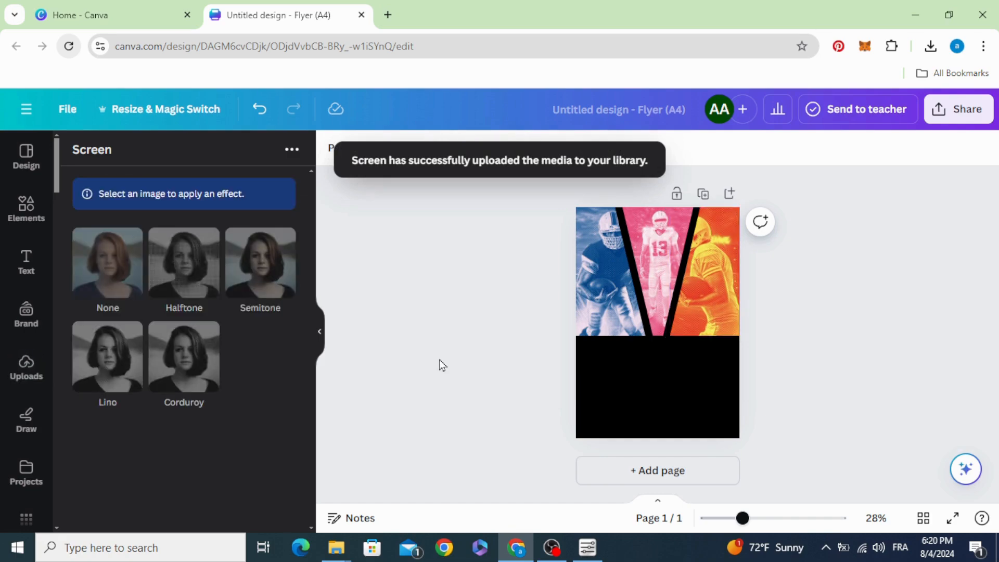
Step: Separate the player in the right orange photo from its background with Magic Grab
left_click(713, 282)
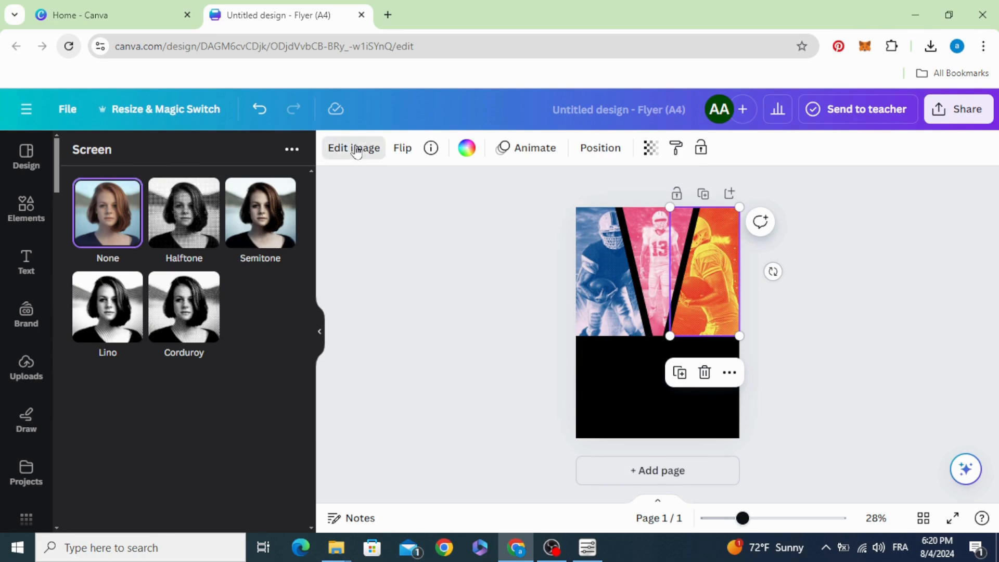
left_click(356, 150)
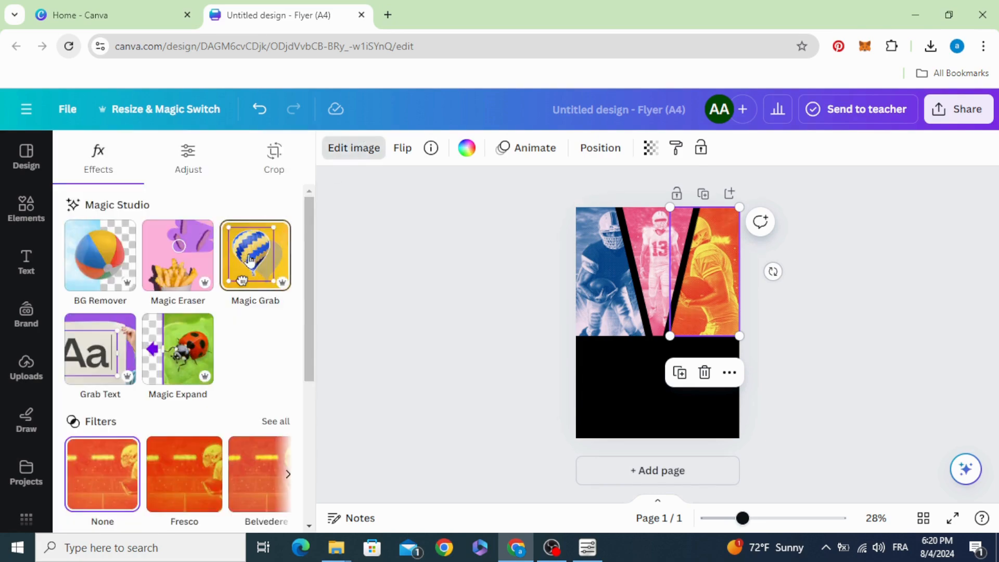
left_click(248, 253)
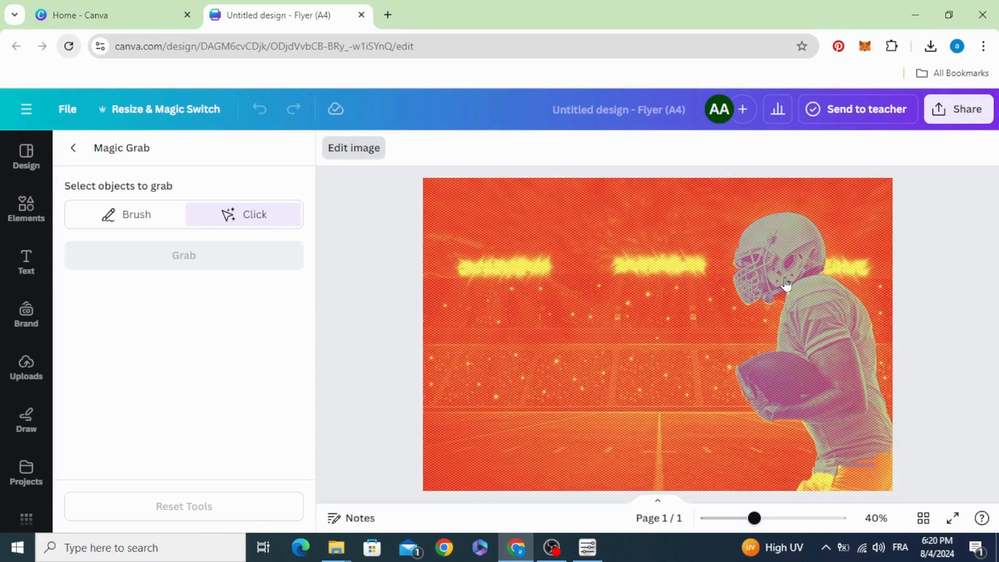
left_click(786, 285)
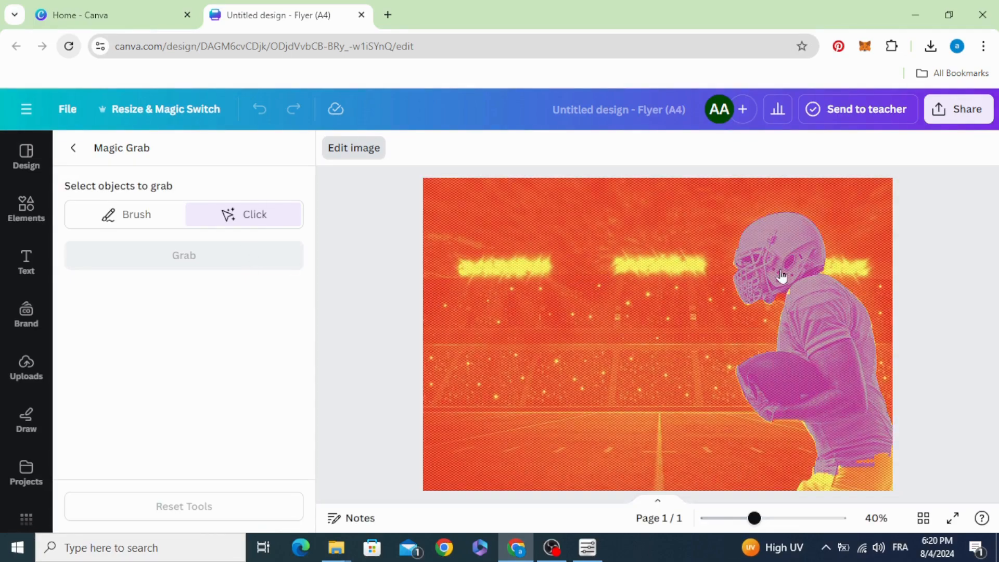
left_click(223, 264)
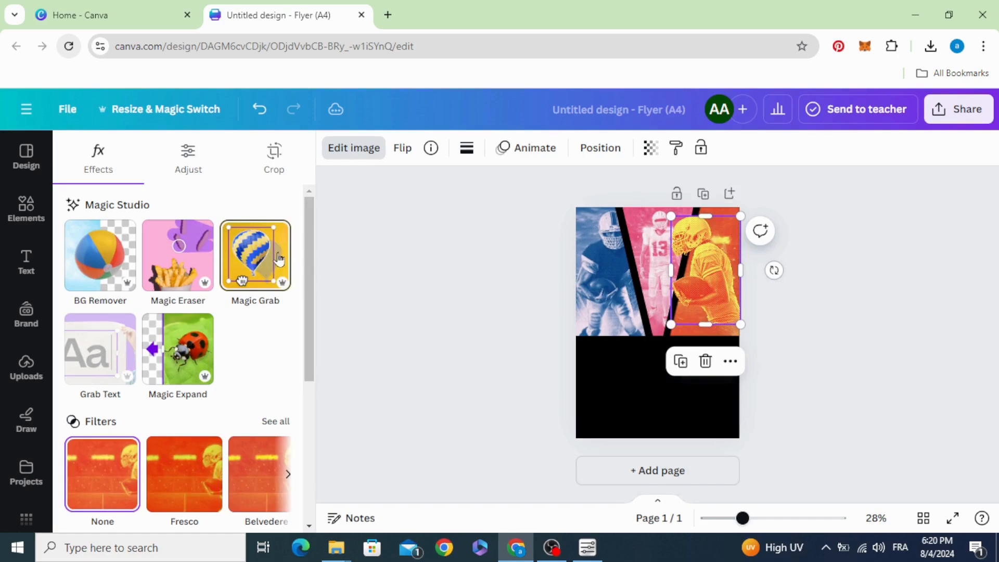
left_click(392, 242)
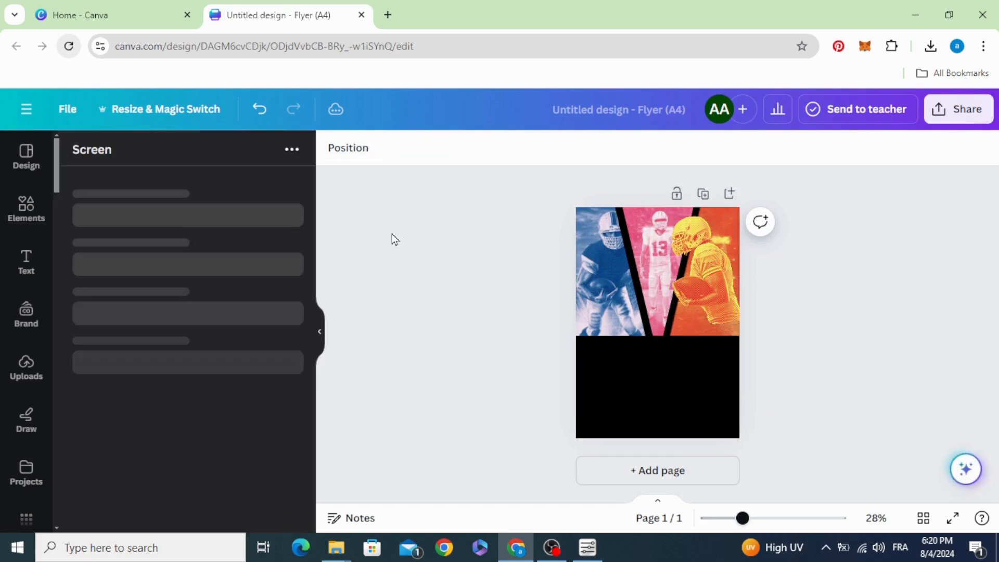
Step: Separate the player in the left blue photo from its background with Magic Grab
left_click(607, 255)
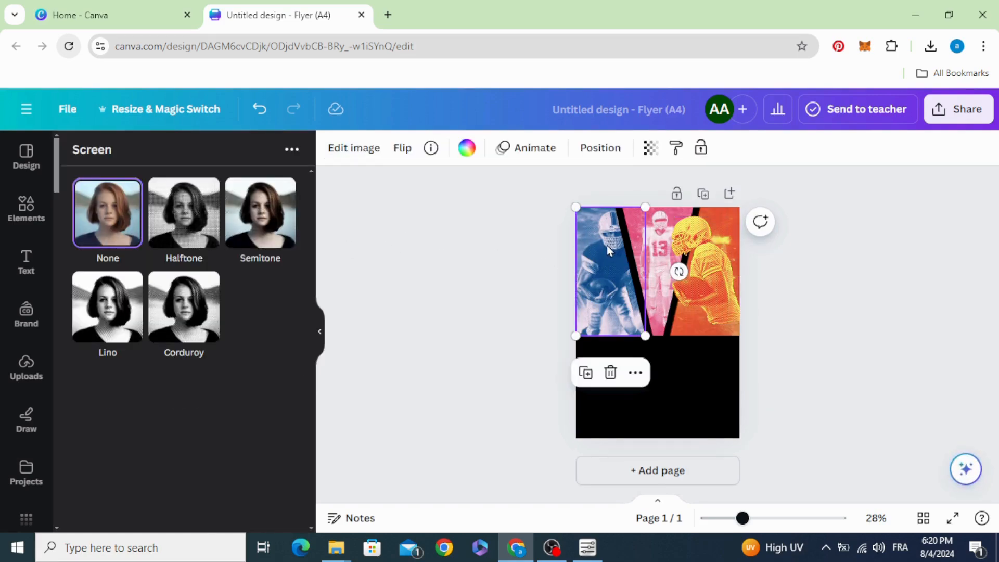
left_click(356, 147)
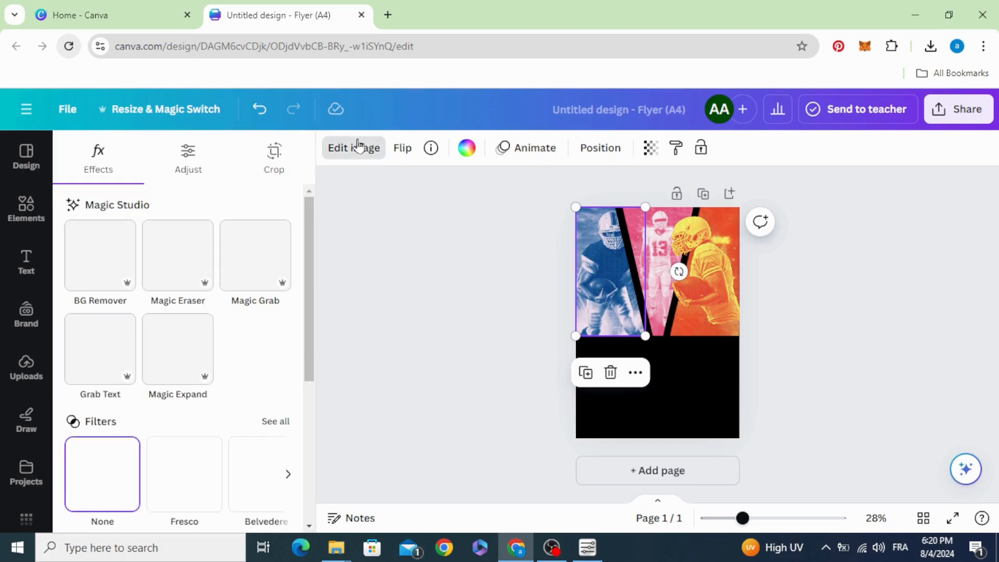
left_click(270, 240)
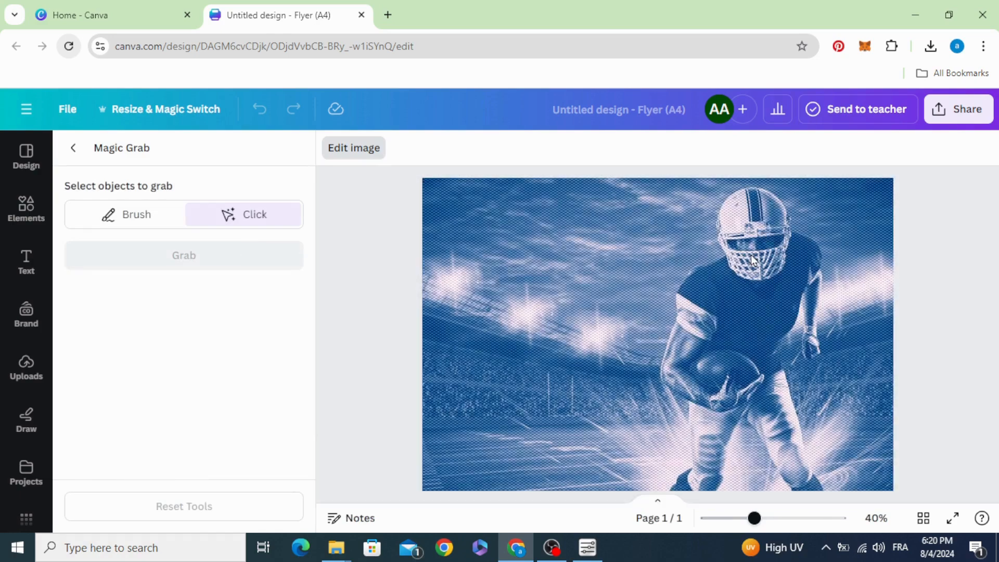
left_click(751, 253)
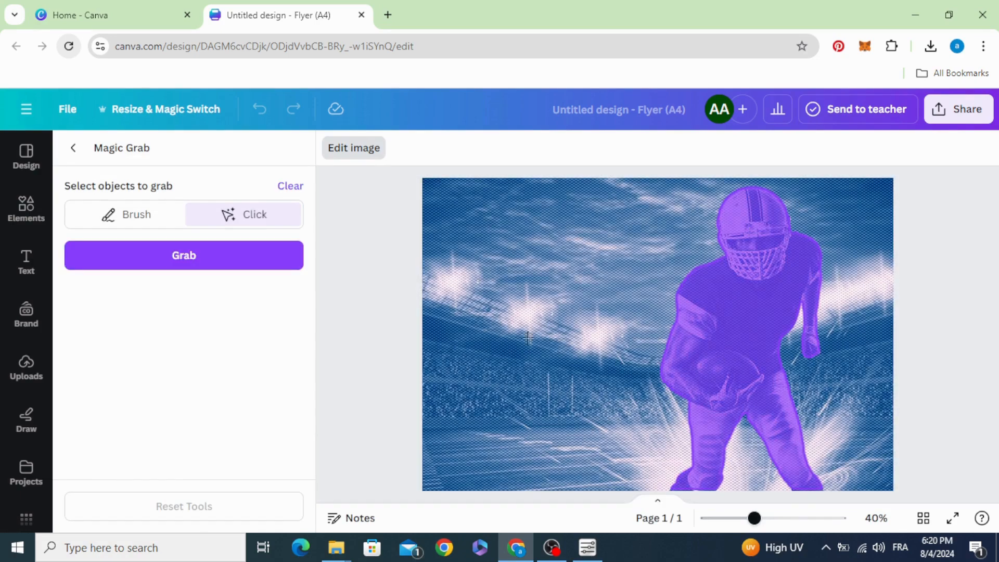
left_click(180, 263)
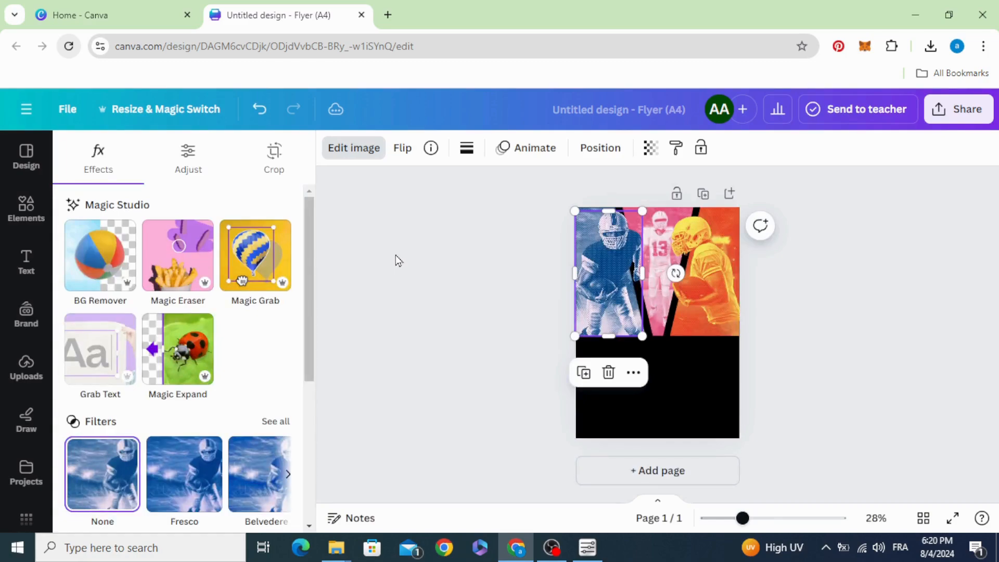
Step: Search the elements for "neon curve" and add the orange glowing arc graphic to the flyer
left_click(23, 219)
left_click(134, 156)
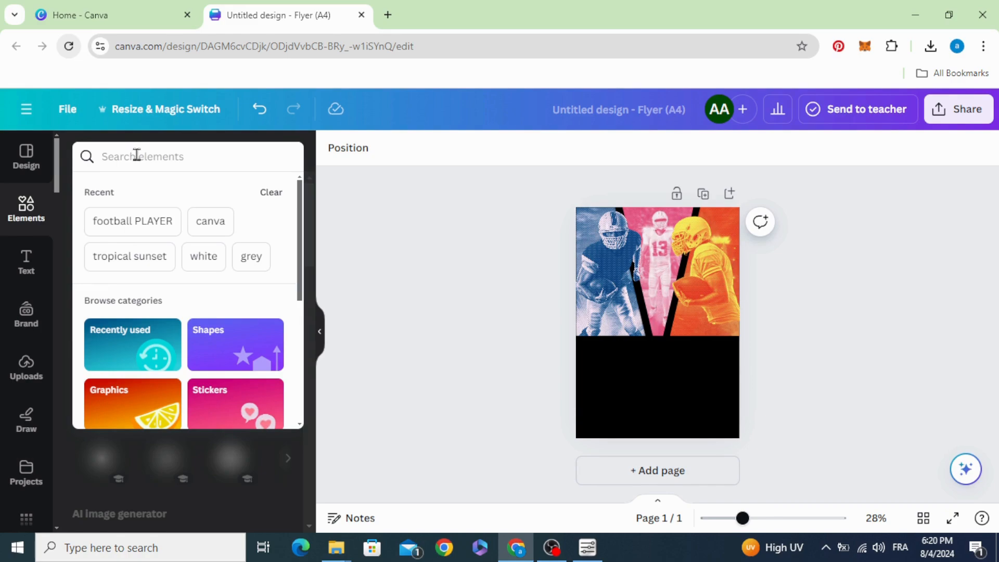
type("neon")
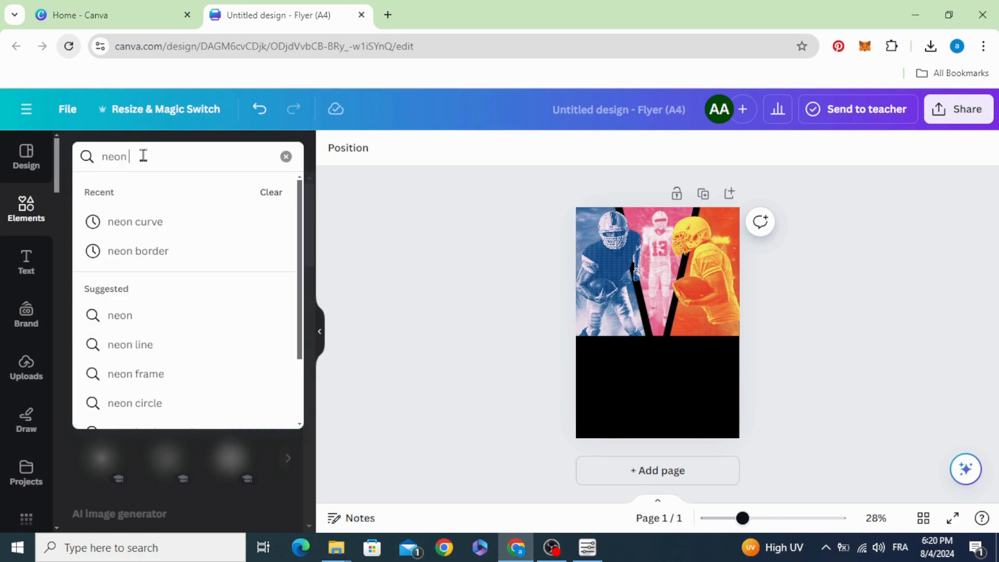
type(" cur")
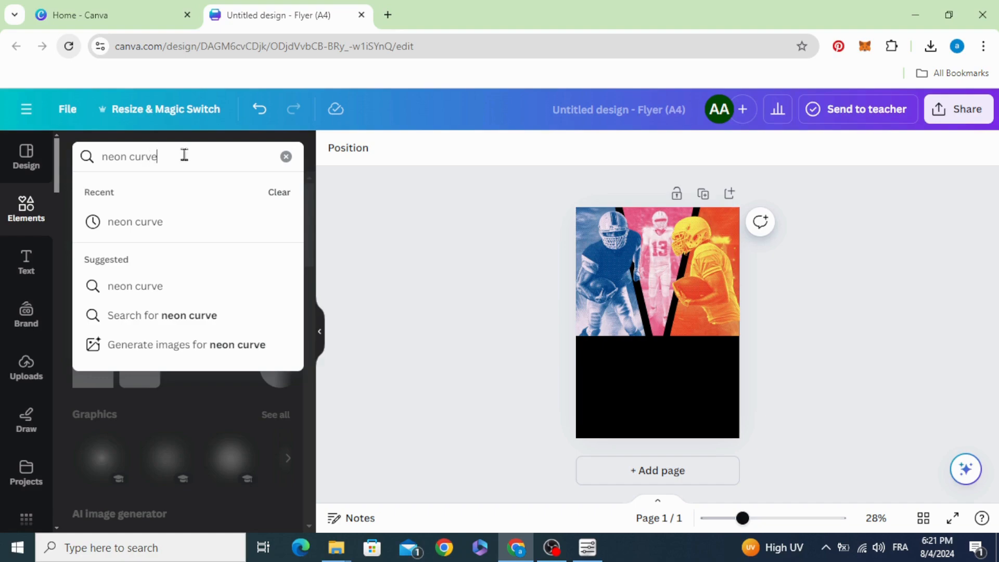
type("ve")
key("Return")
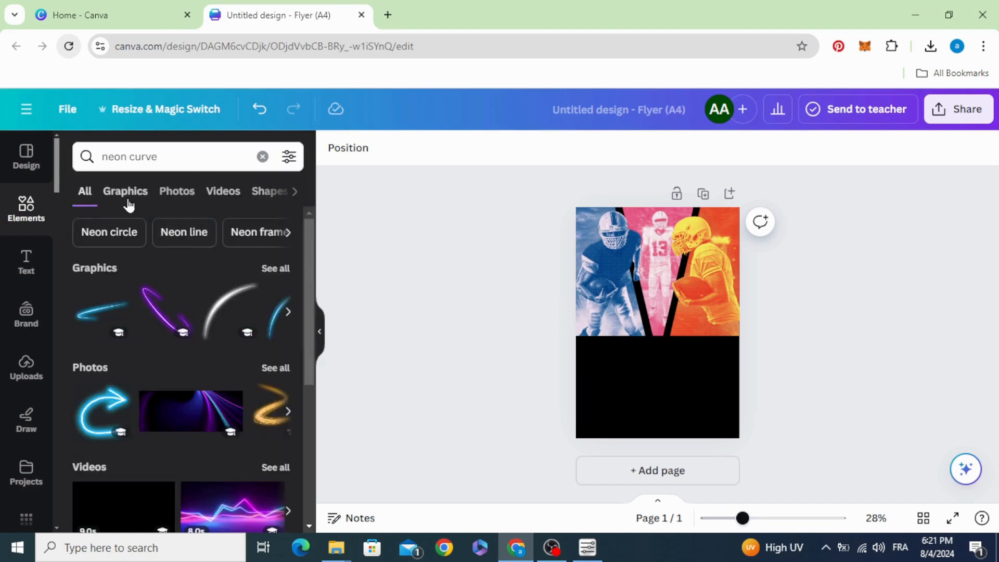
left_click(122, 193)
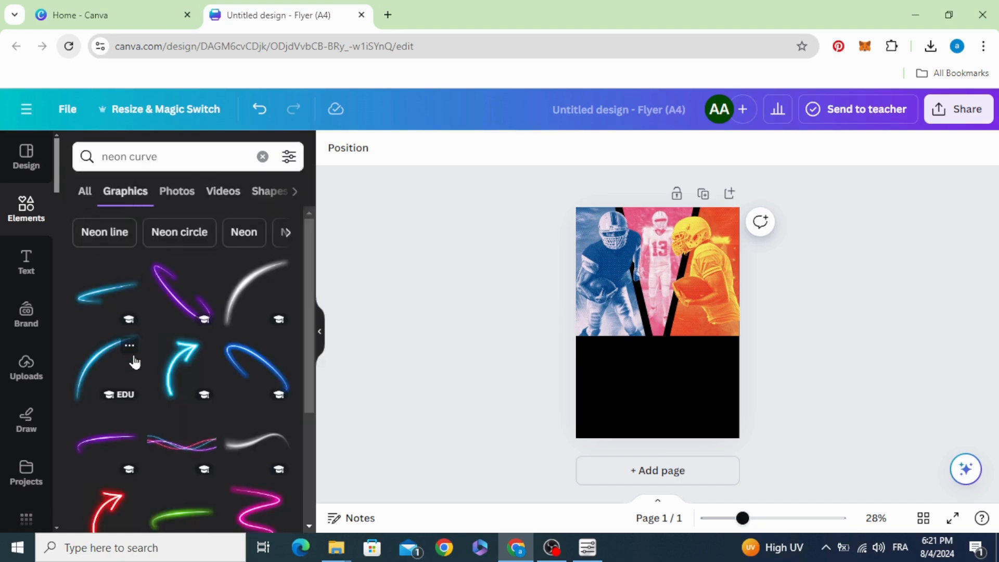
scroll(127, 414, "down", 5)
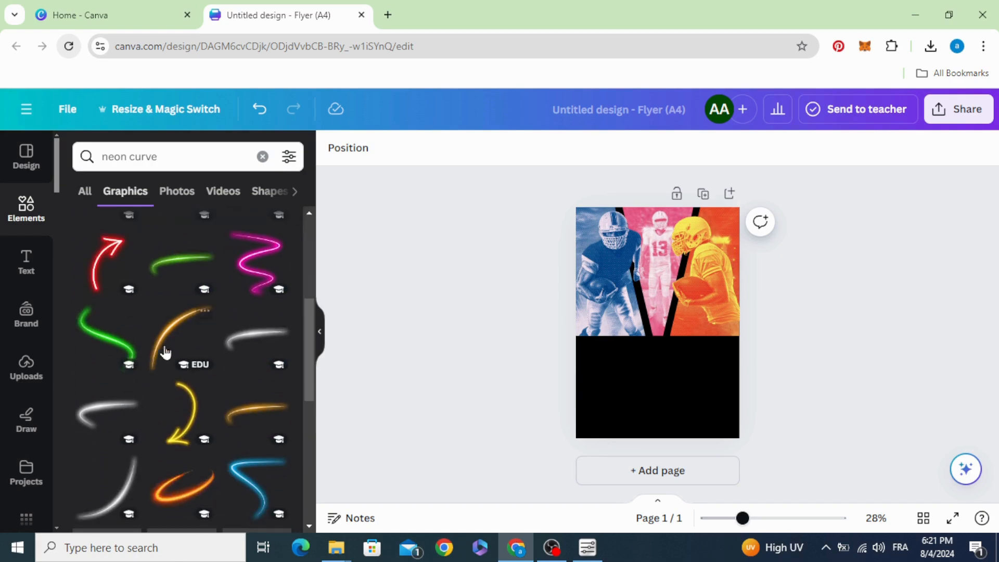
left_click(182, 340)
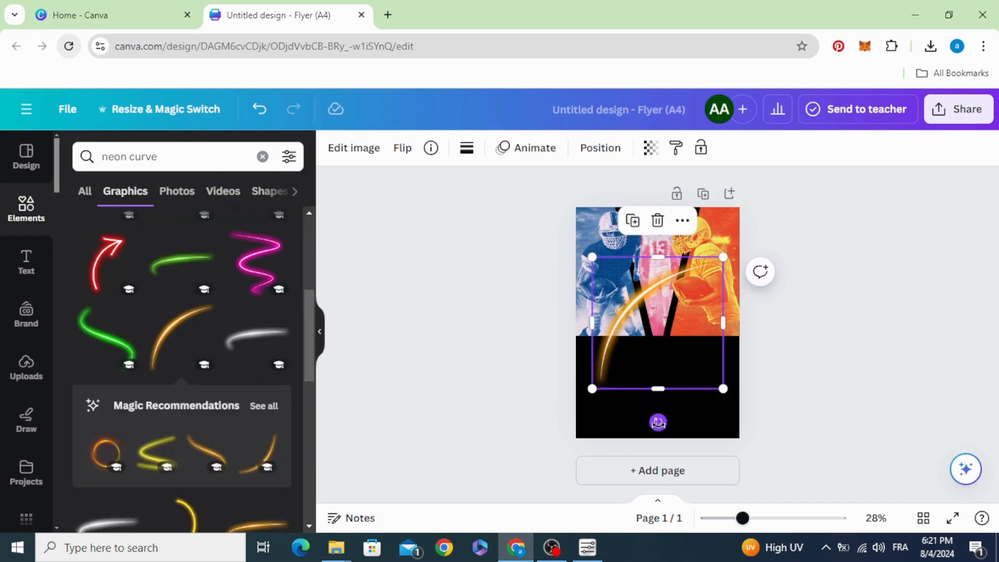
Step: Rotate the orange neon arc into a horizontal arch and enlarge it to span the page width along the photos' lower edge
left_click_drag(658, 422, 578, 411)
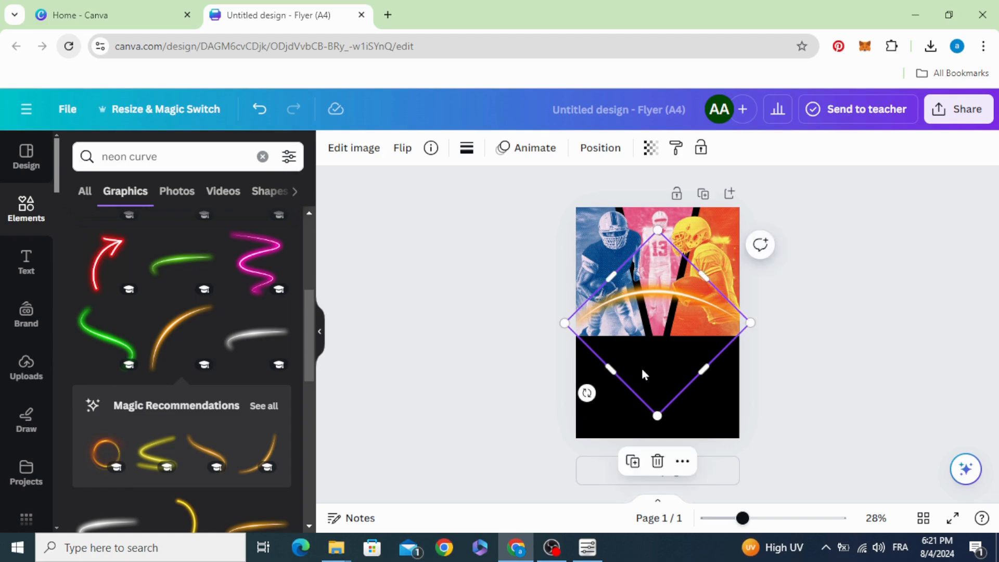
left_click_drag(642, 375, 640, 393)
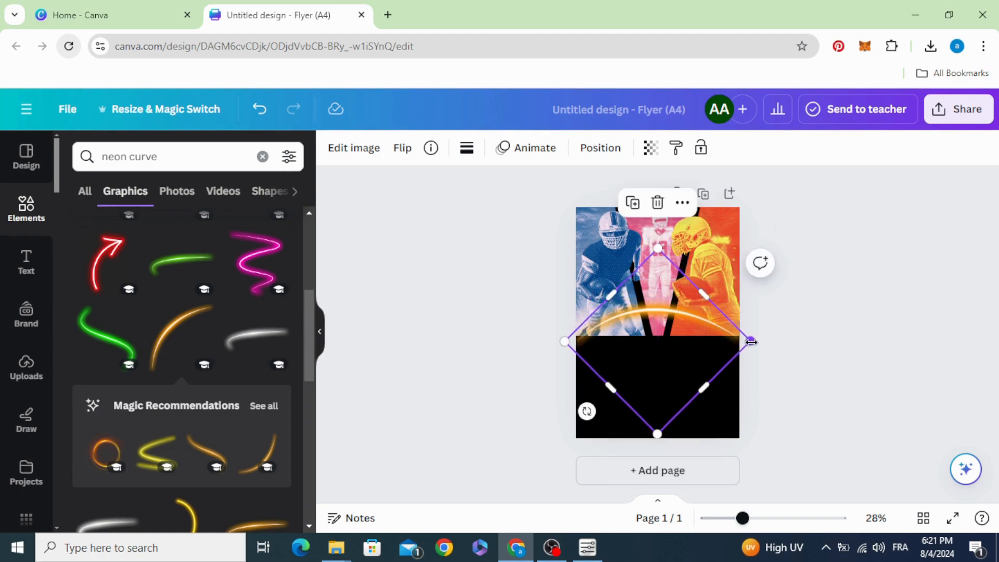
left_click_drag(749, 342, 811, 347)
left_click_drag(743, 367, 713, 384)
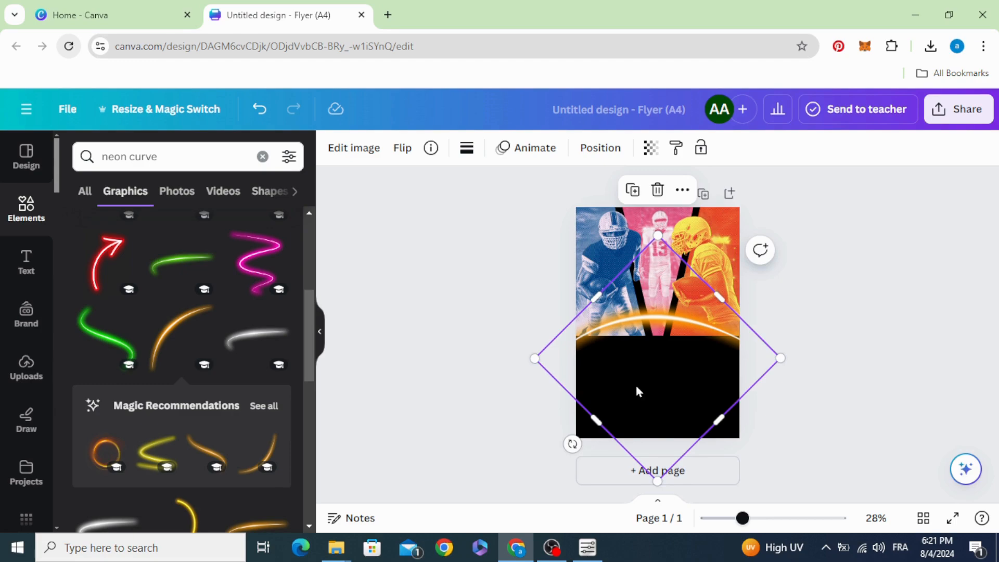
left_click(482, 364)
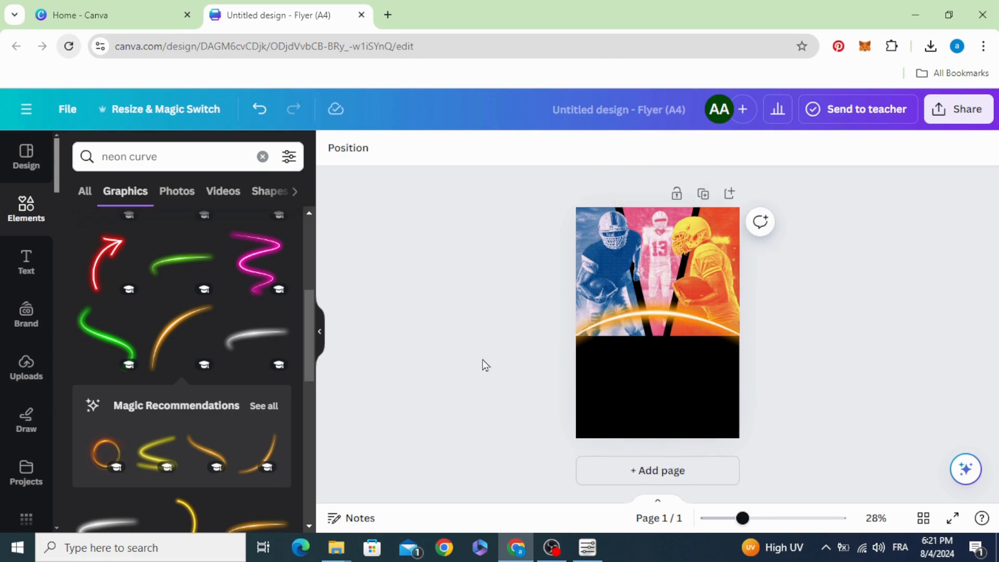
Step: Add a circle shape, stretch it into a wide ellipse spanning the page width, and fill it black
left_click(27, 208)
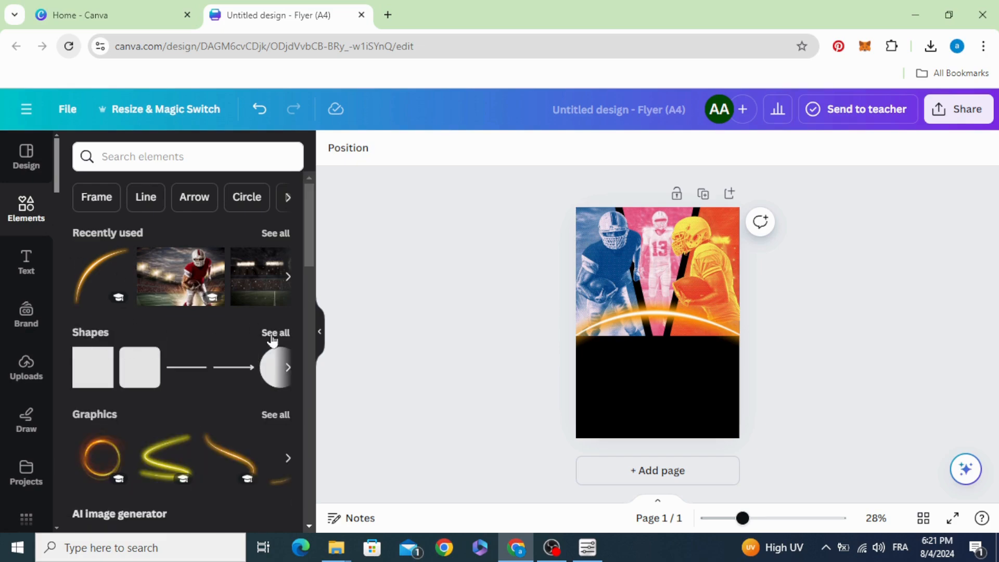
left_click(272, 336)
scroll(172, 328, "down", 4)
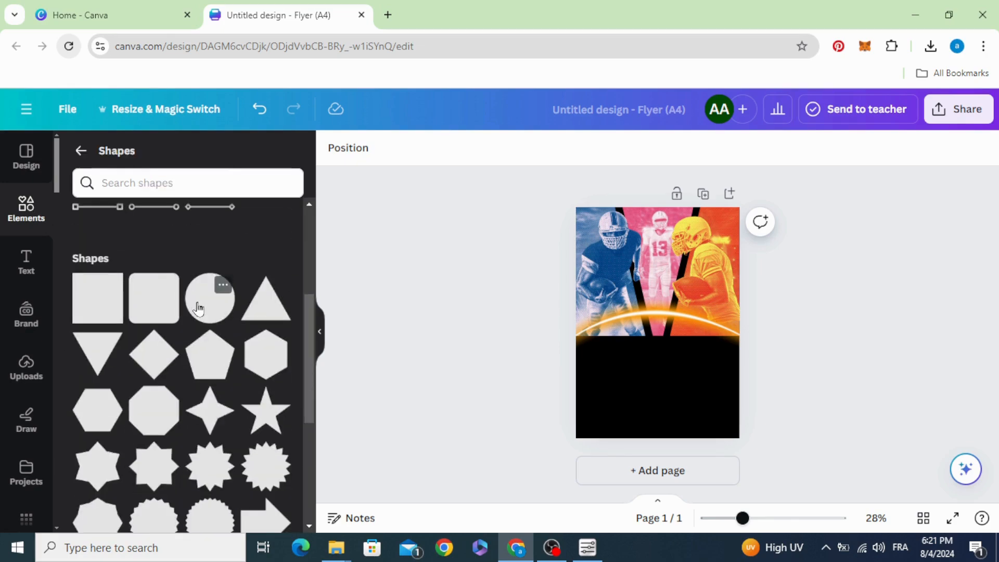
left_click_drag(651, 329, 737, 377)
left_click(406, 148)
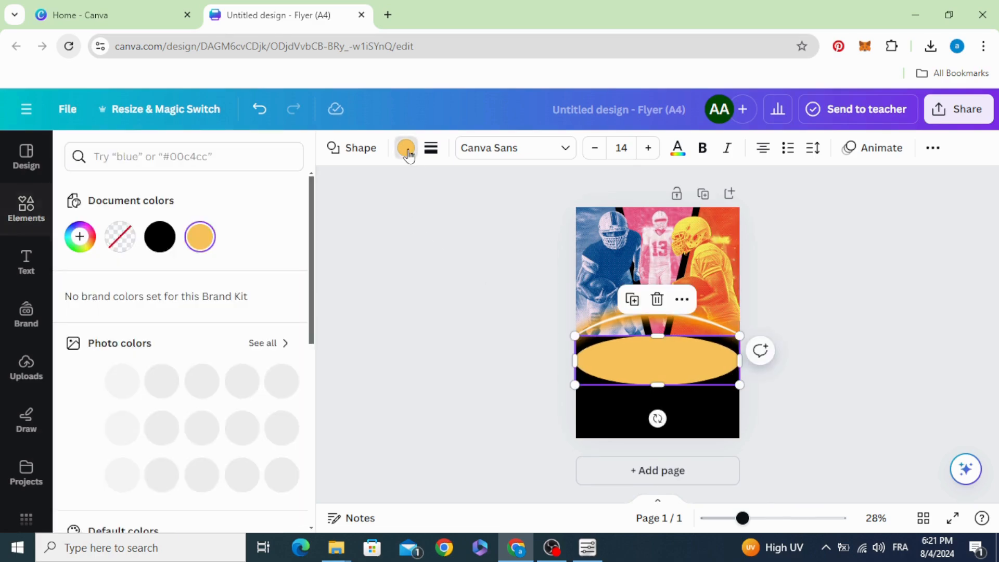
left_click(162, 246)
left_click(464, 317)
Step: Move the black ellipse up under the neon arc and send it backward behind the glow
mouse_move(652, 367)
left_mouse_down()
mouse_move(654, 353)
mouse_move(655, 399)
mouse_move(640, 379)
mouse_move(641, 352)
mouse_move(656, 377)
mouse_move(656, 367)
left_mouse_up()
left_click(539, 330)
right_click(646, 340)
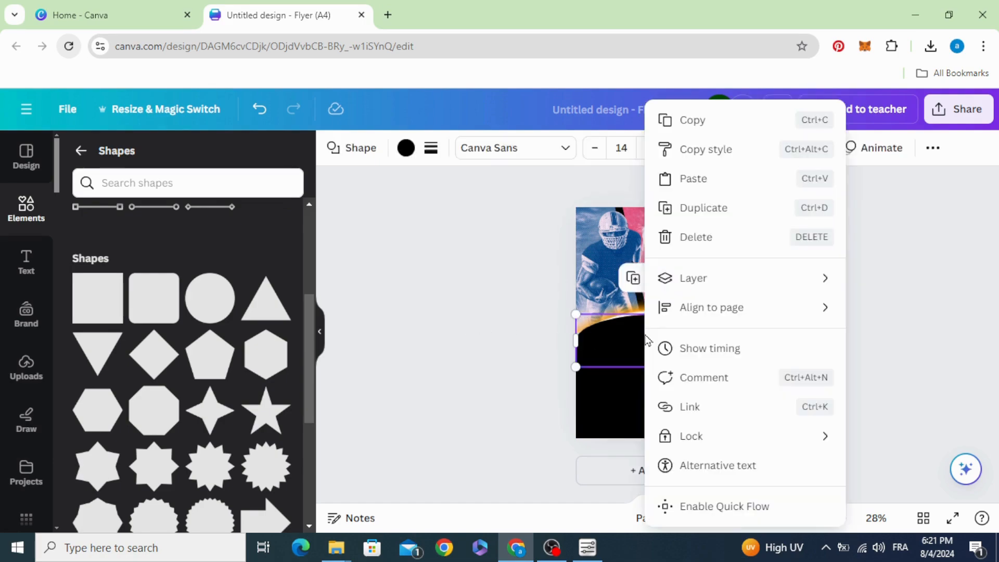
mouse_move(763, 283)
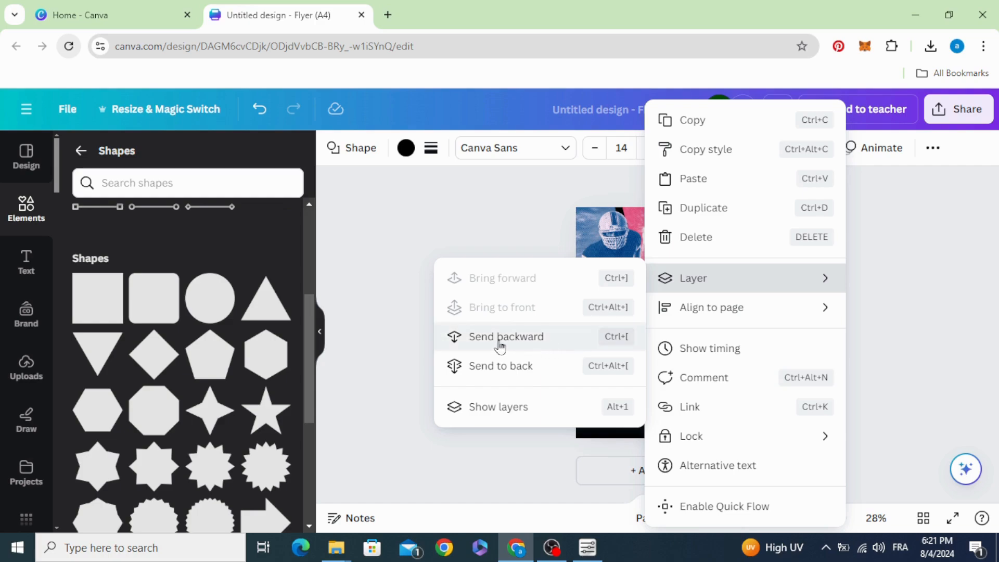
left_click(559, 337)
left_click(491, 348)
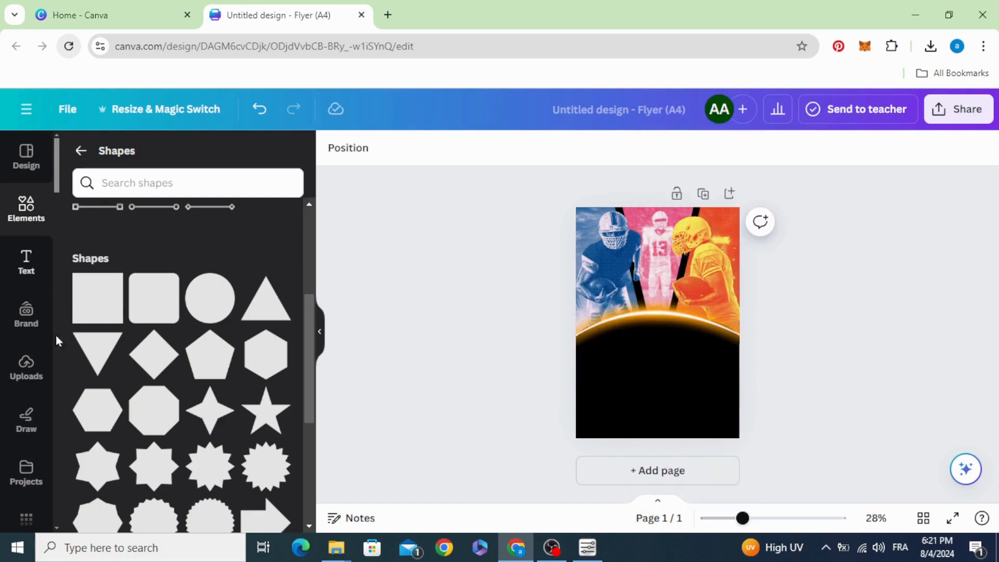
Step: Search the apps for "type" and open TypeCraft
scroll(32, 359, "down", 3)
left_click(27, 380)
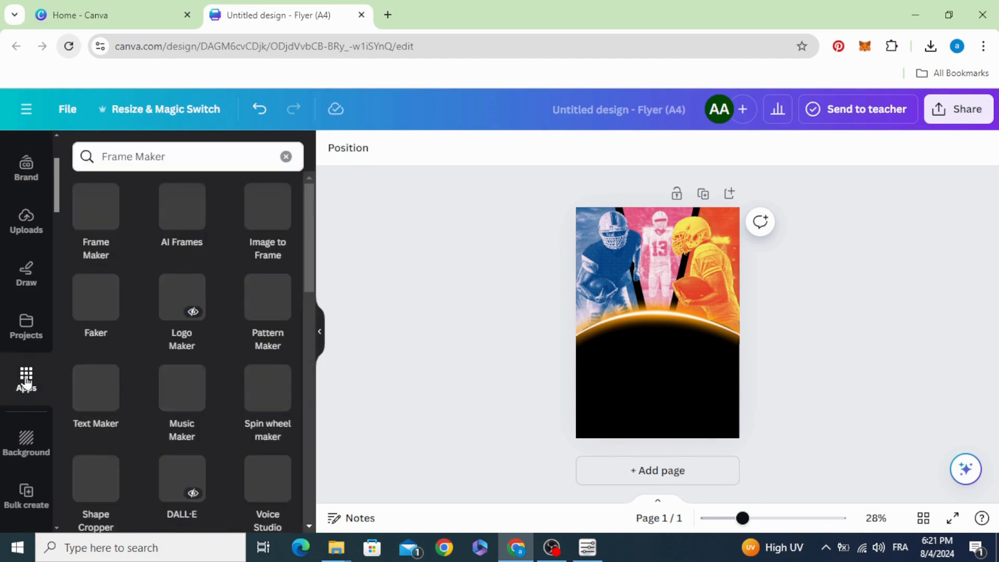
triple_click(203, 148)
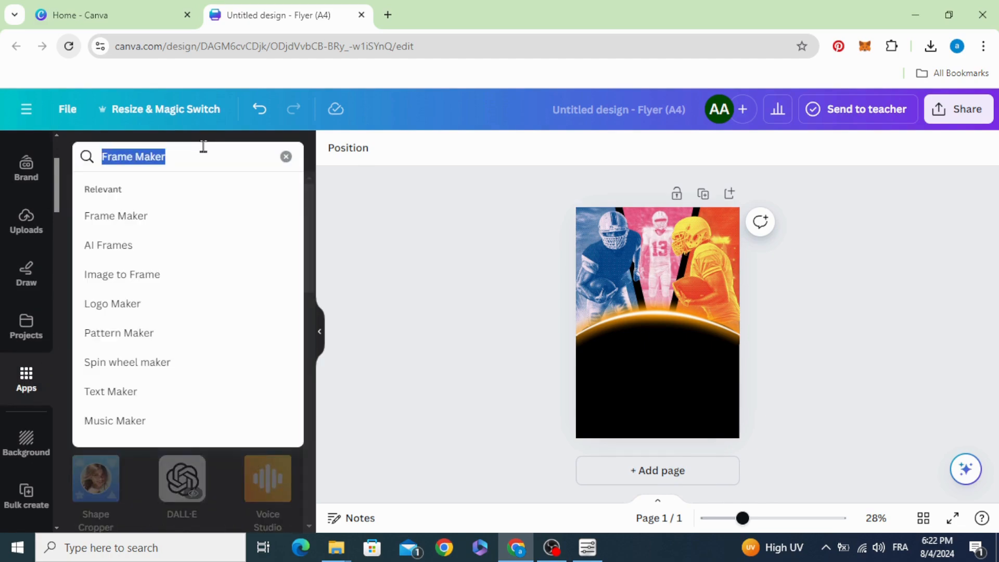
type("type")
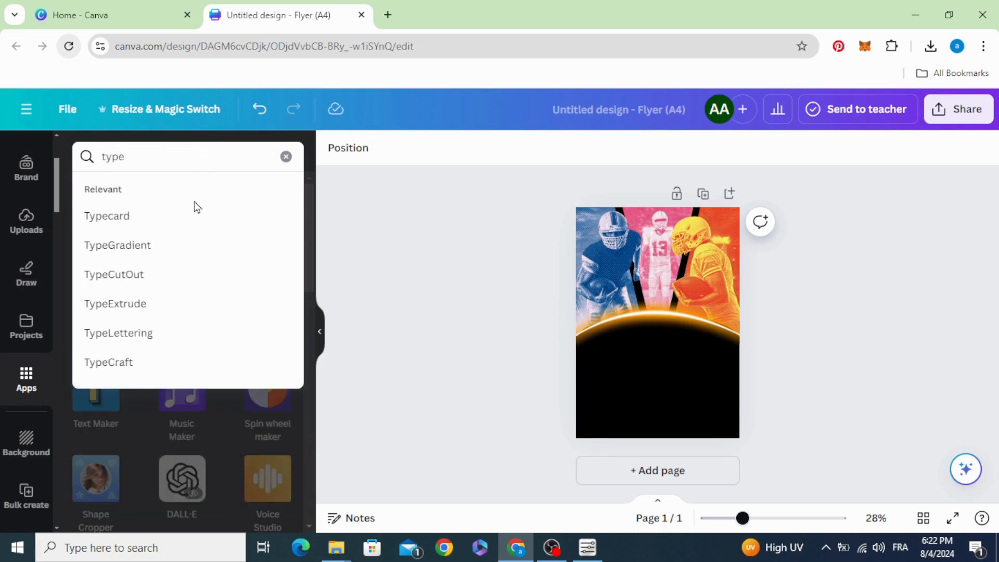
left_click(137, 363)
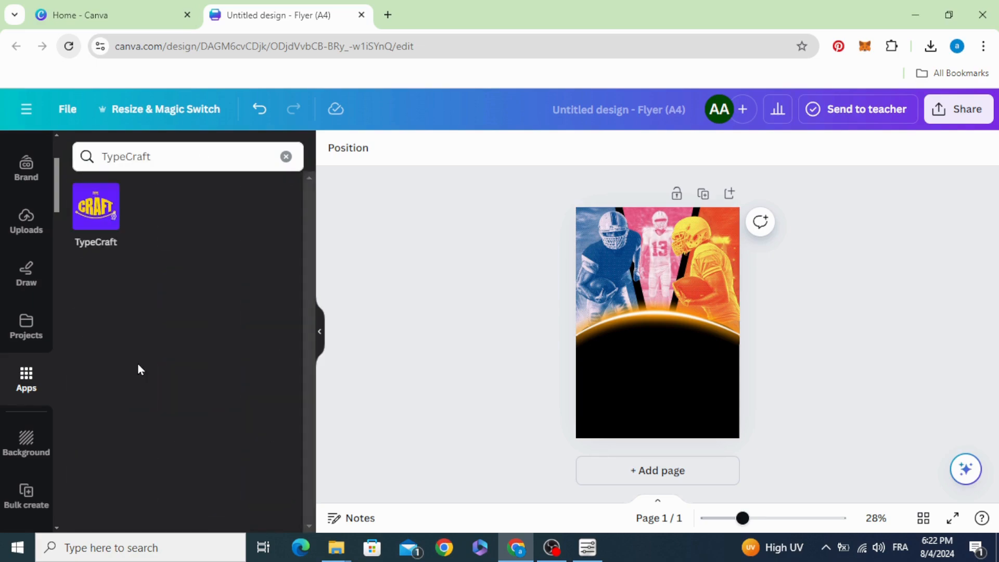
left_click(102, 207)
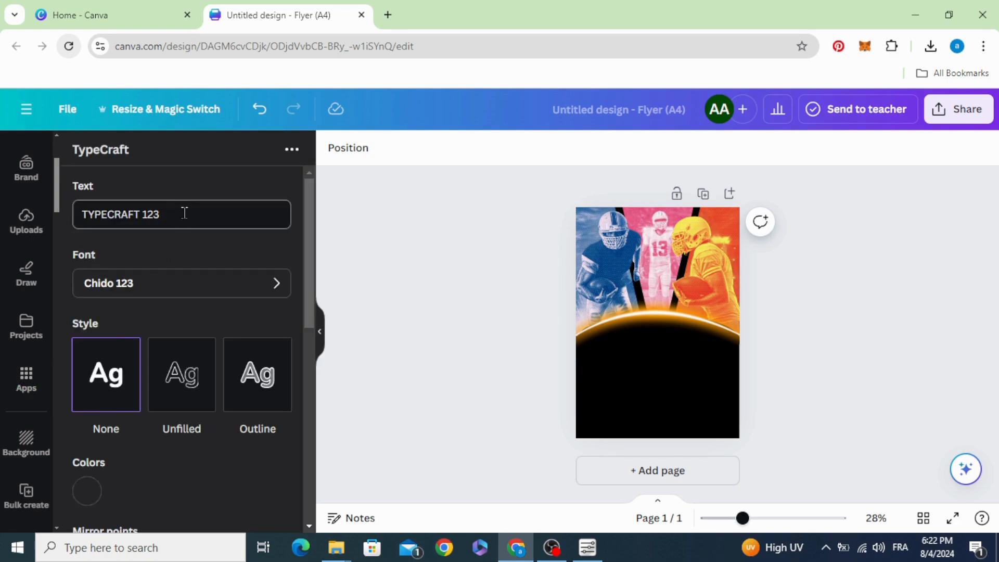
Step: Set the TypeCraft text to "FOOTBALL" in the Anton Regular font
triple_click(185, 212)
type("FOOTBALL")
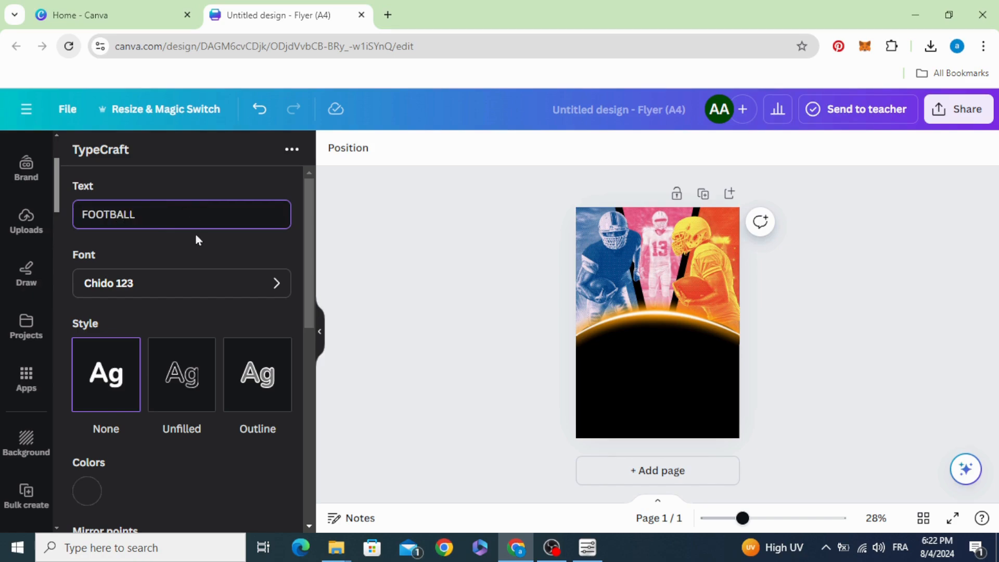
left_click(205, 283)
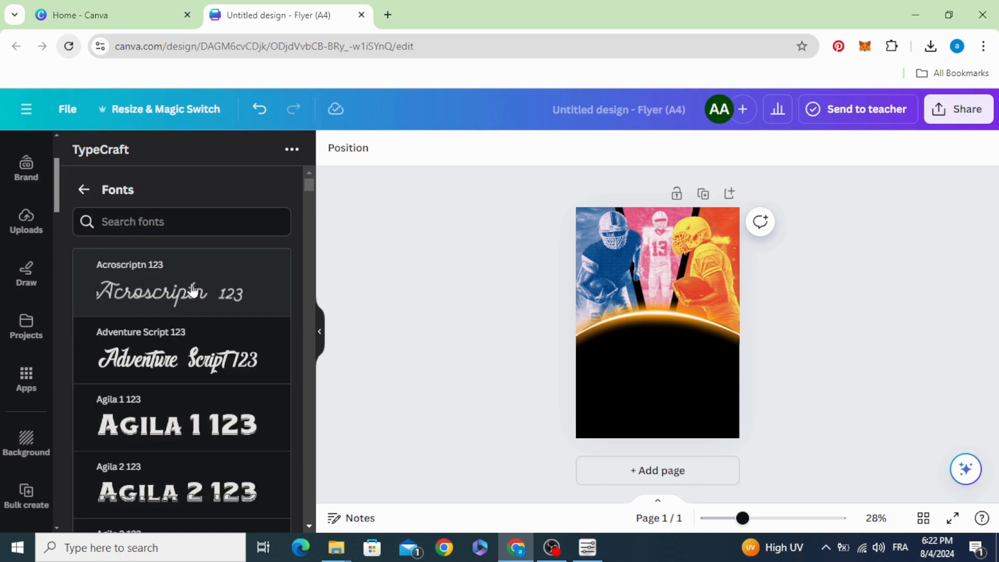
scroll(191, 289, "down", 5)
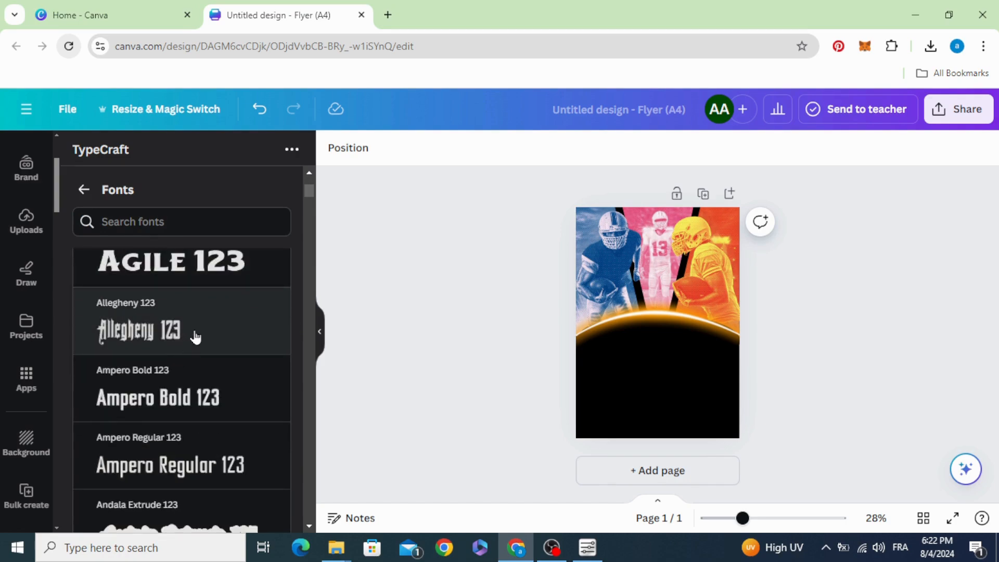
scroll(201, 334, "down", 8)
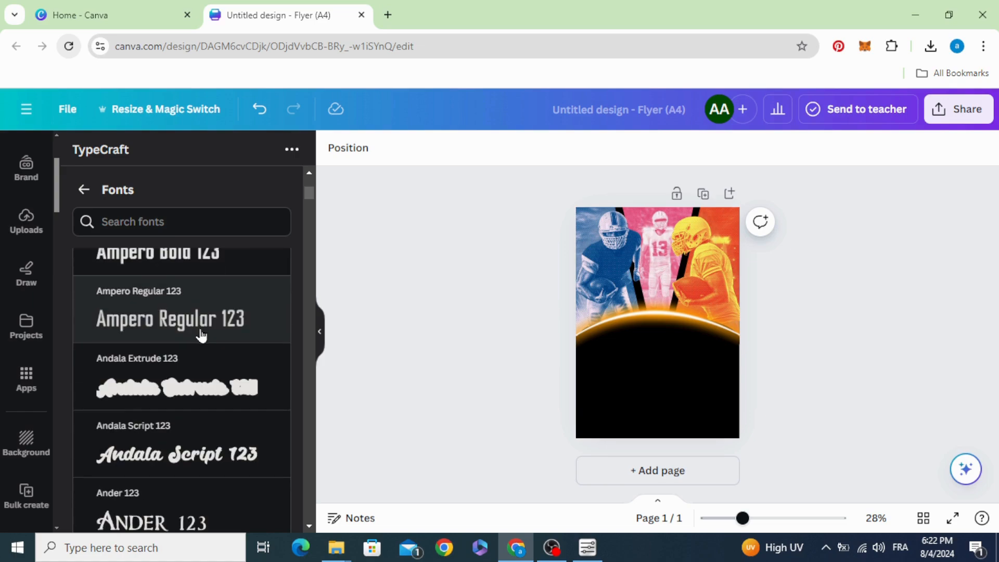
left_click(190, 446)
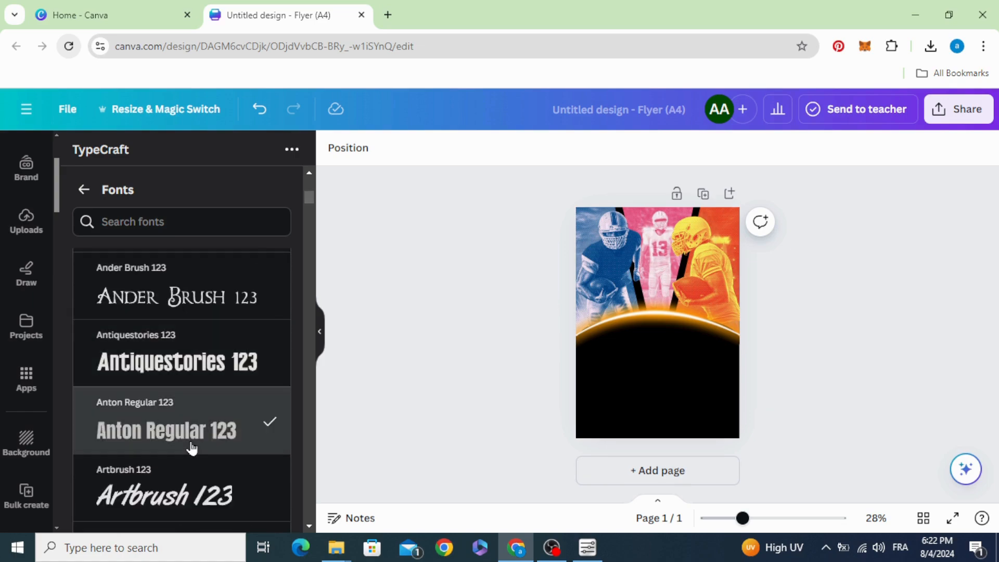
left_click(84, 195)
Step: Set the FOOTBALL lettering's color to white, #FFFFFF
scroll(143, 377, "up", 4)
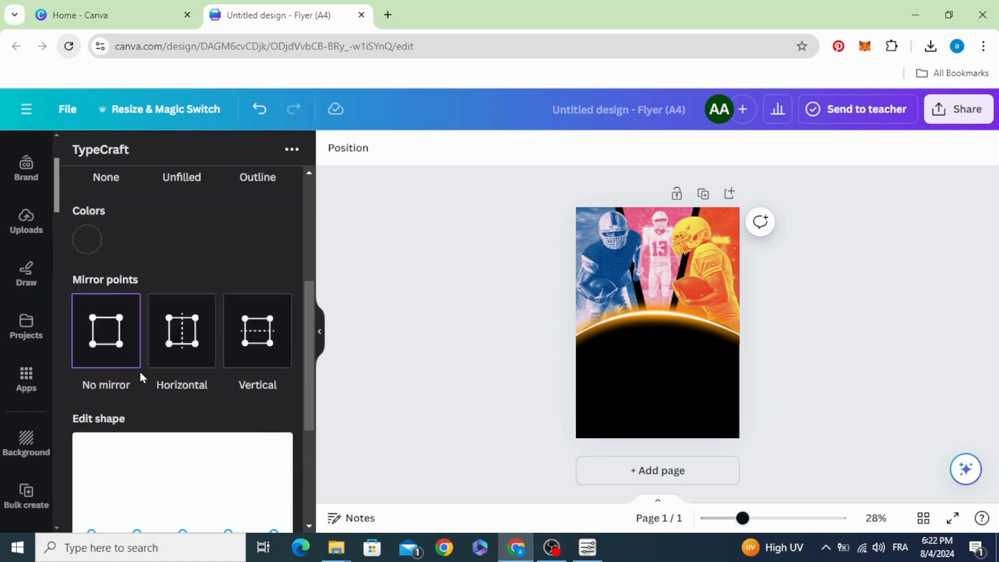
left_click(94, 244)
left_click_drag(128, 295, 61, 245)
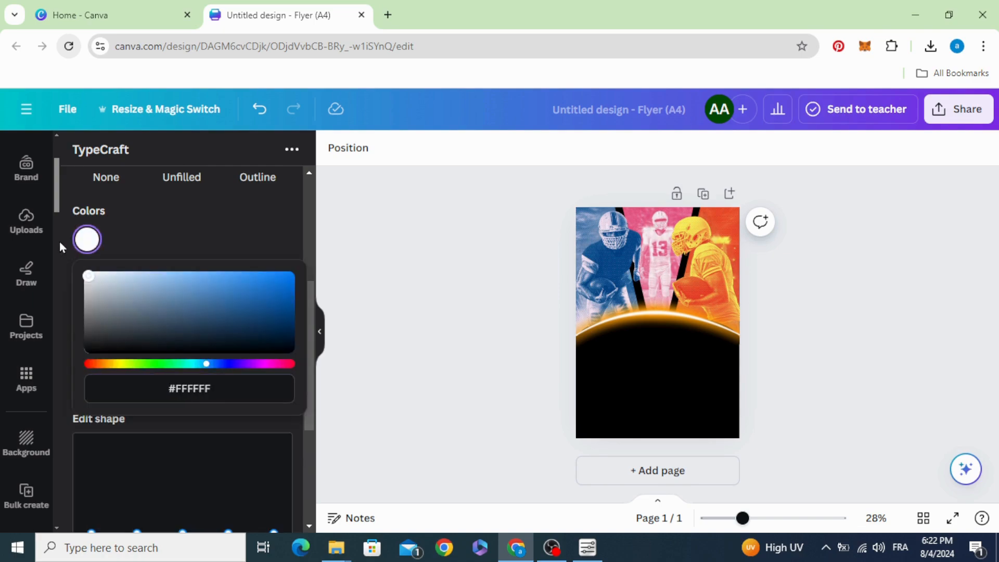
left_click(123, 232)
scroll(158, 361, "up", 4)
scroll(158, 361, "down", 2)
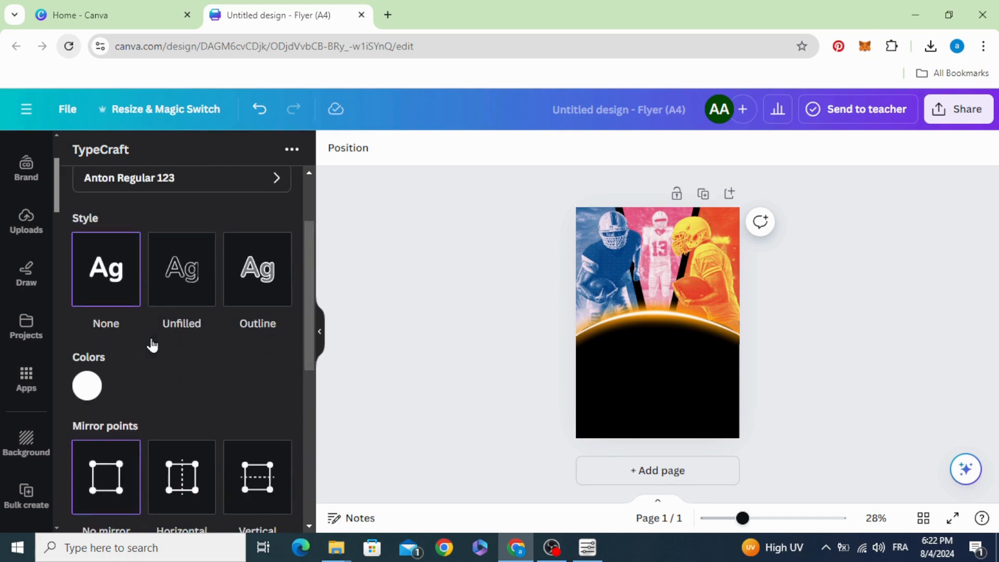
Step: Reset the FOOTBALL lettering's shape and bend its upper and lower edges upward into an arch
scroll(151, 343, "down", 6)
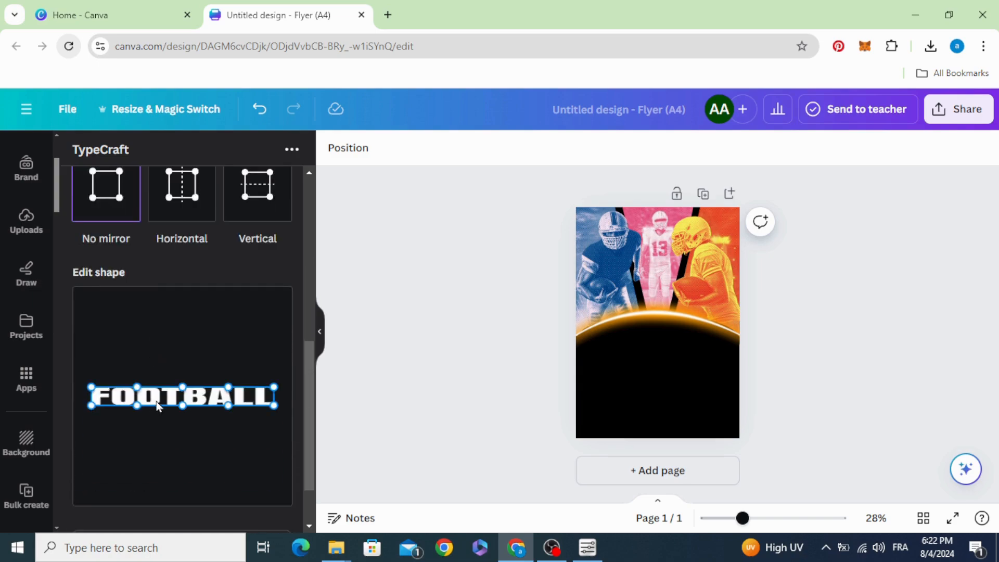
mouse_move(182, 385)
left_mouse_down()
mouse_move(183, 373)
mouse_move(182, 395)
left_mouse_up()
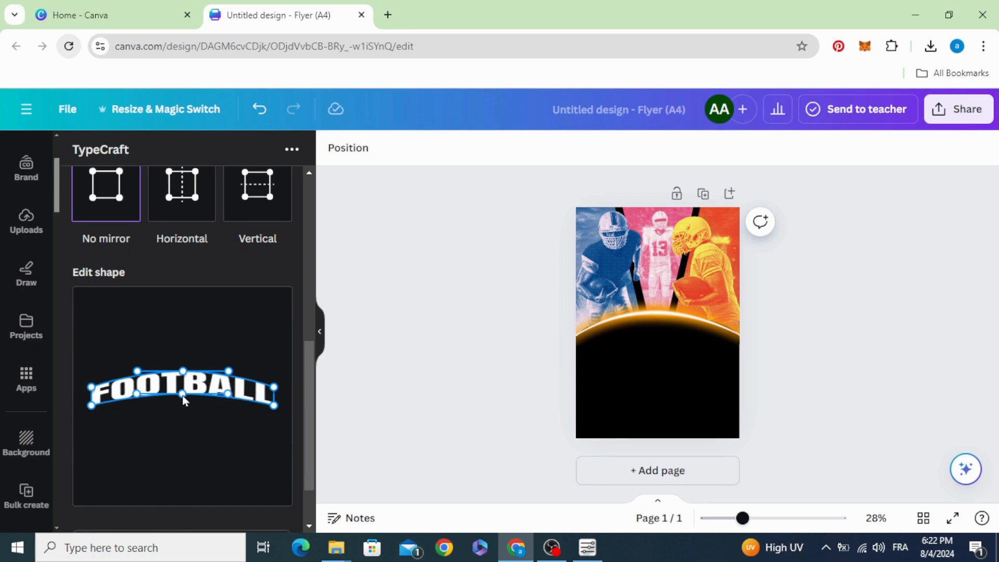
scroll(182, 397, "down", 2)
left_click(174, 470)
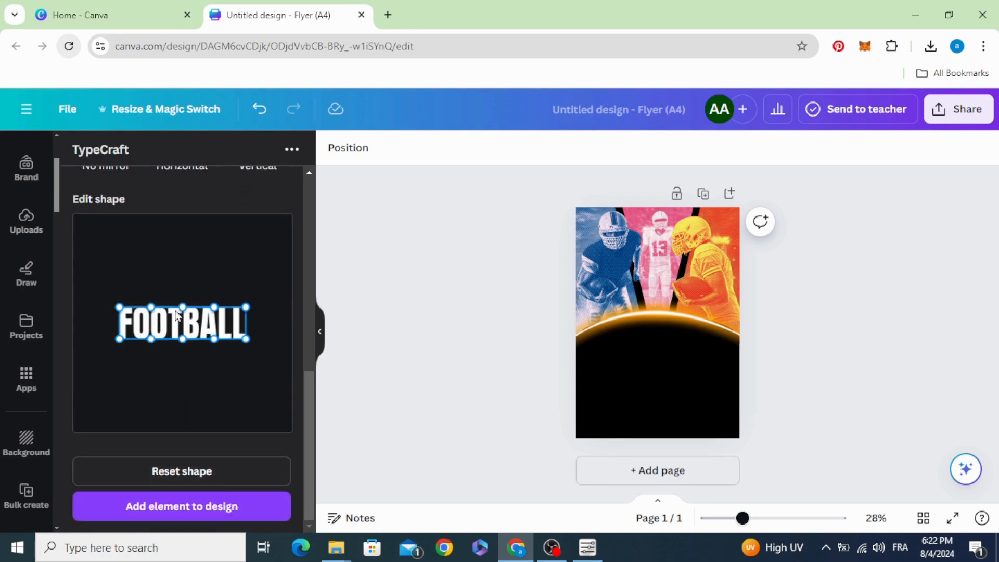
left_click_drag(183, 311, 185, 288)
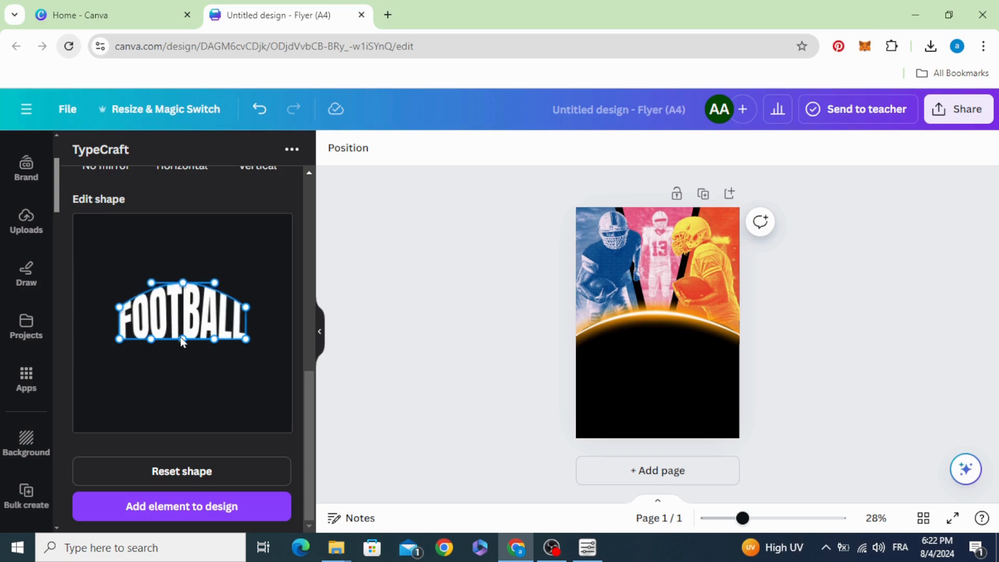
left_click_drag(182, 342, 181, 321)
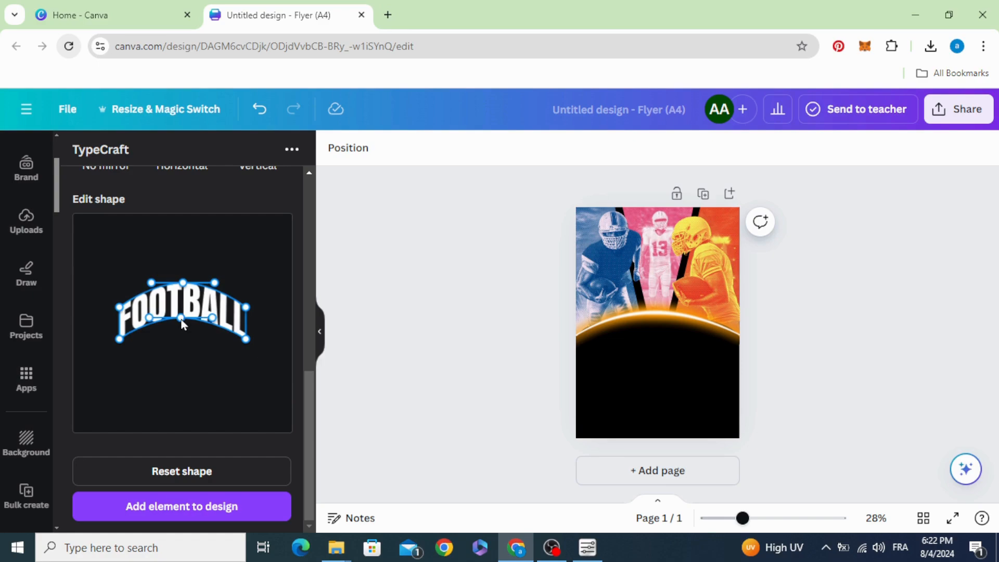
Step: Add the arched FOOTBALL lettering to the flyer, enlarge it to nearly the page width, and place it beneath the neon arc
left_click(178, 506)
left_click(445, 389)
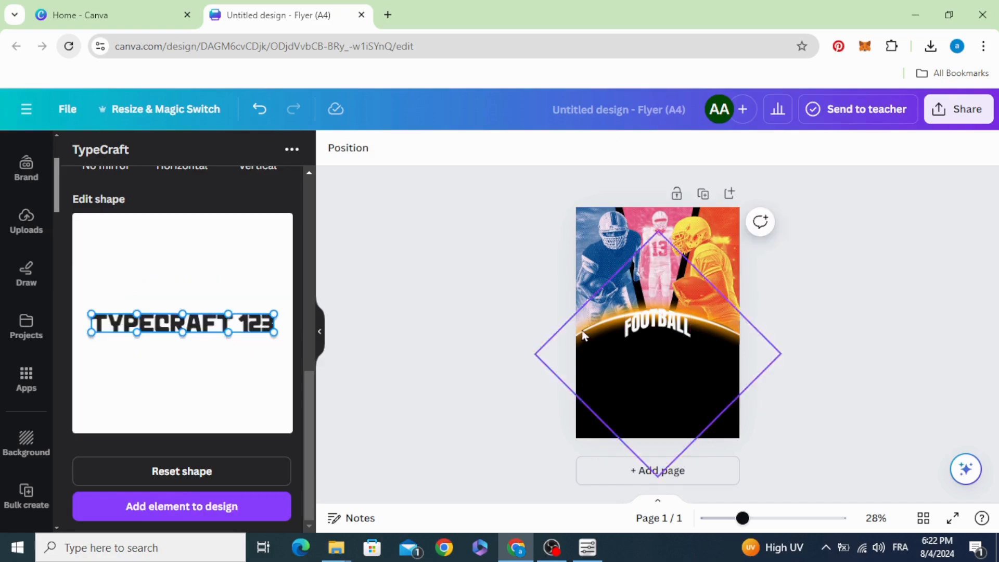
left_click_drag(653, 320, 754, 411)
left_click_drag(675, 378, 654, 368)
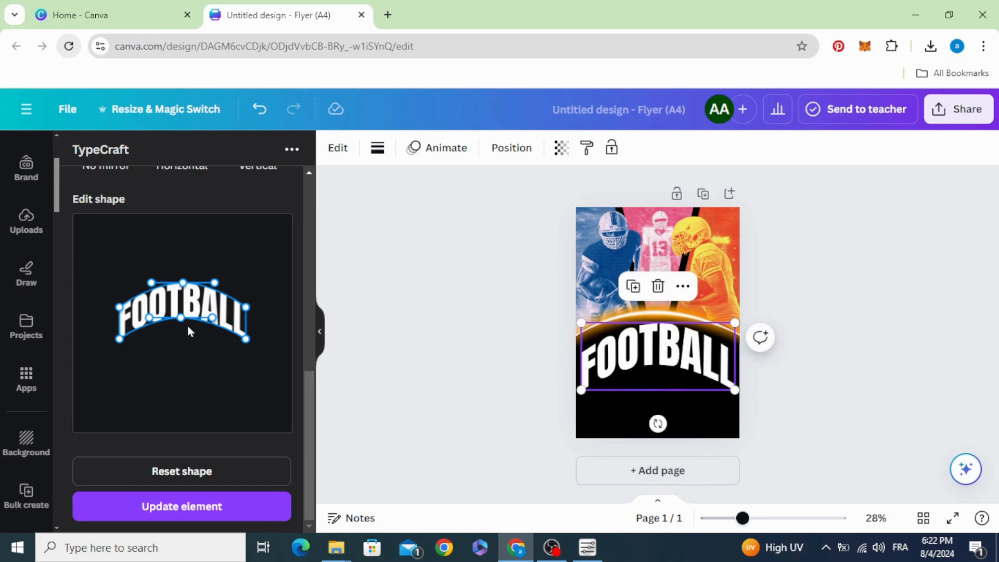
Step: Flatten both curves of the FOOTBALL arch slightly, update the element, and center the title below the neon arc
left_click_drag(181, 323, 183, 330)
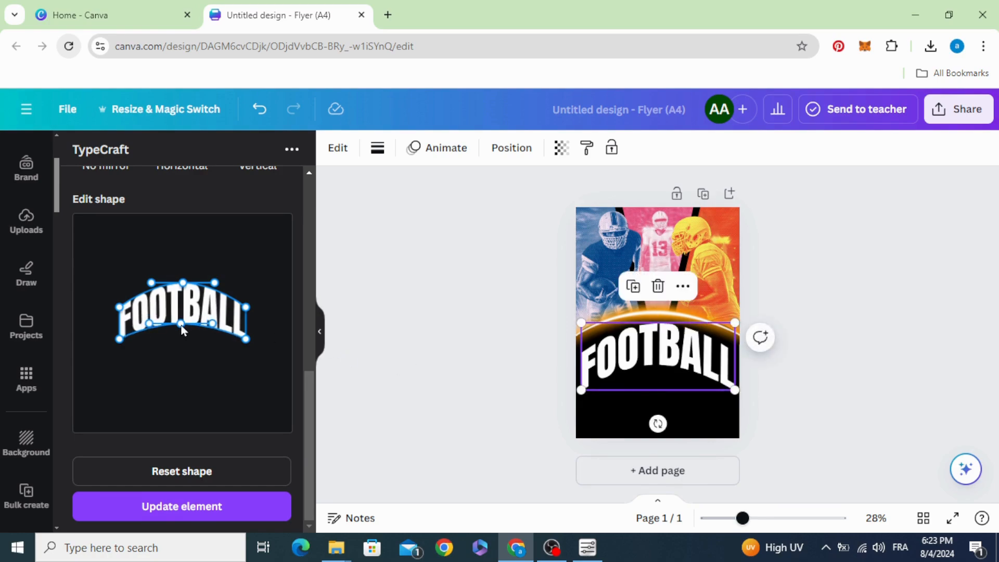
left_click_drag(183, 287, 181, 294)
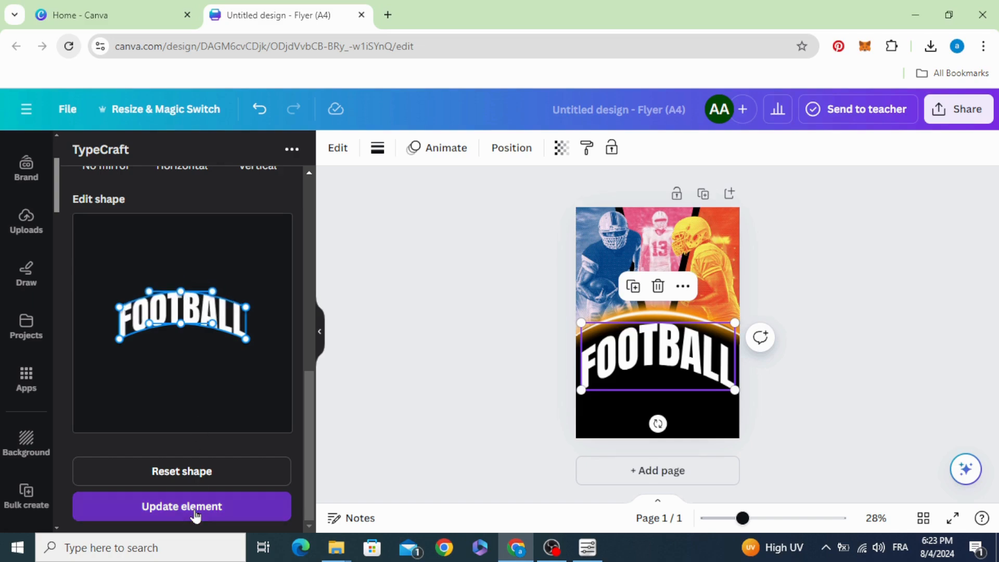
left_click(253, 494)
left_click_drag(632, 366, 648, 353)
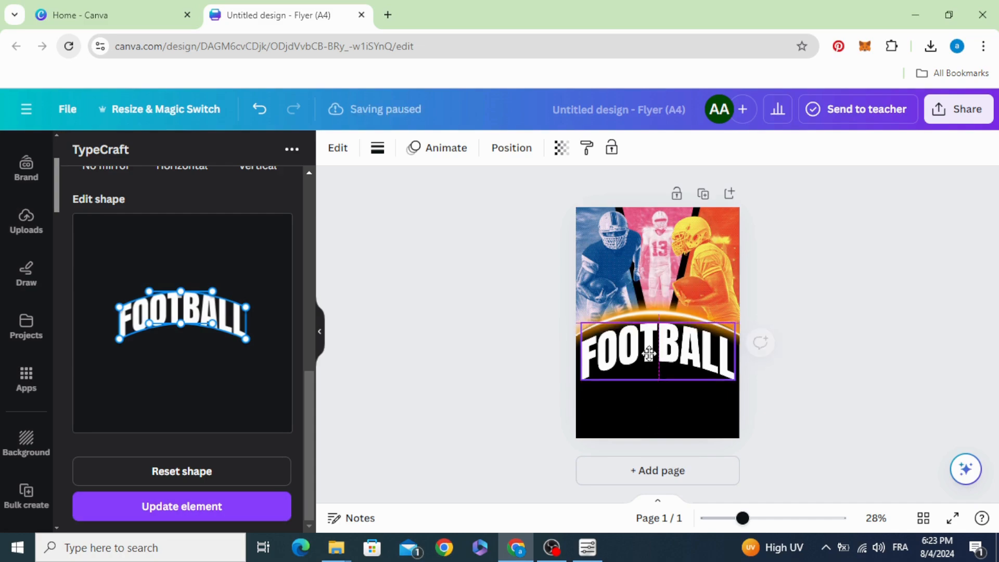
left_click(515, 386)
Step: Search the element graphics for "cloud" and add the soft gray smoke cloud to the flyer
scroll(31, 270, "up", 3)
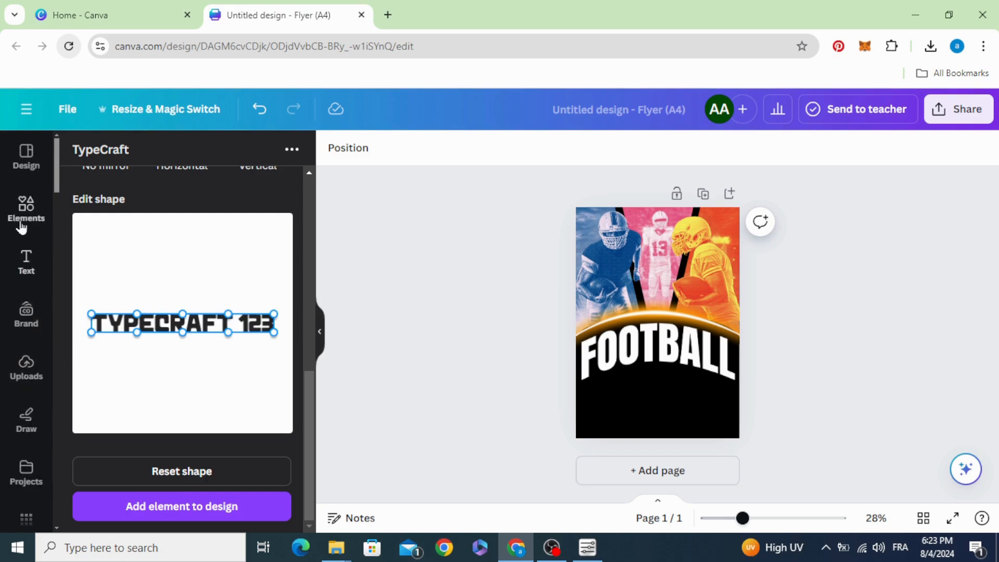
left_click(26, 207)
left_click(81, 150)
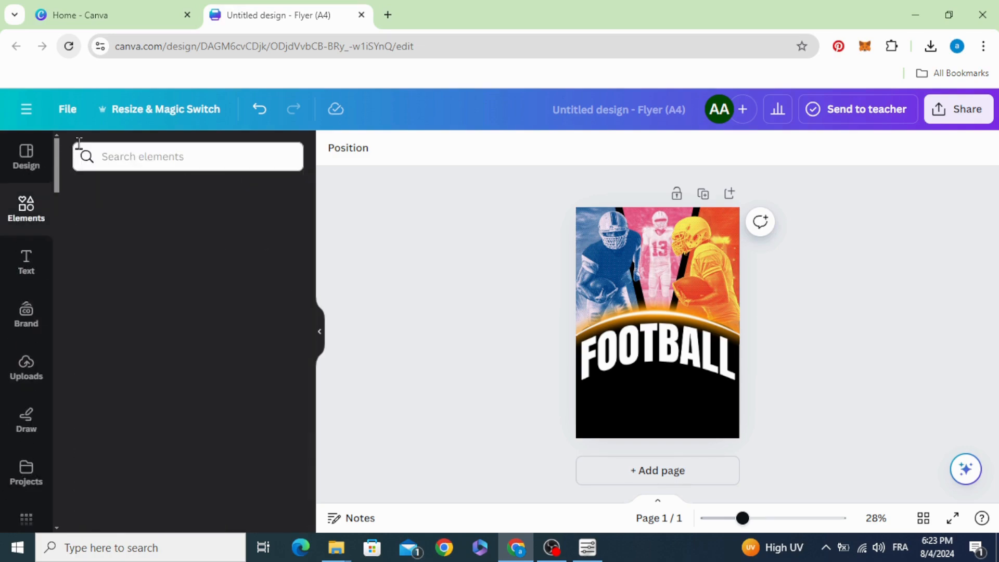
left_click(137, 157)
type("CLOUD")
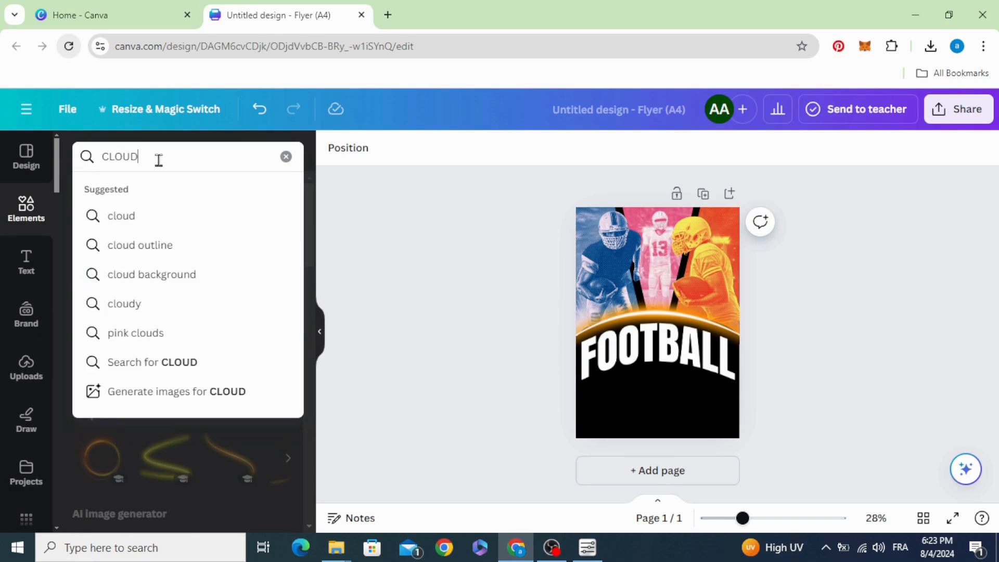
left_click(151, 216)
left_click(126, 192)
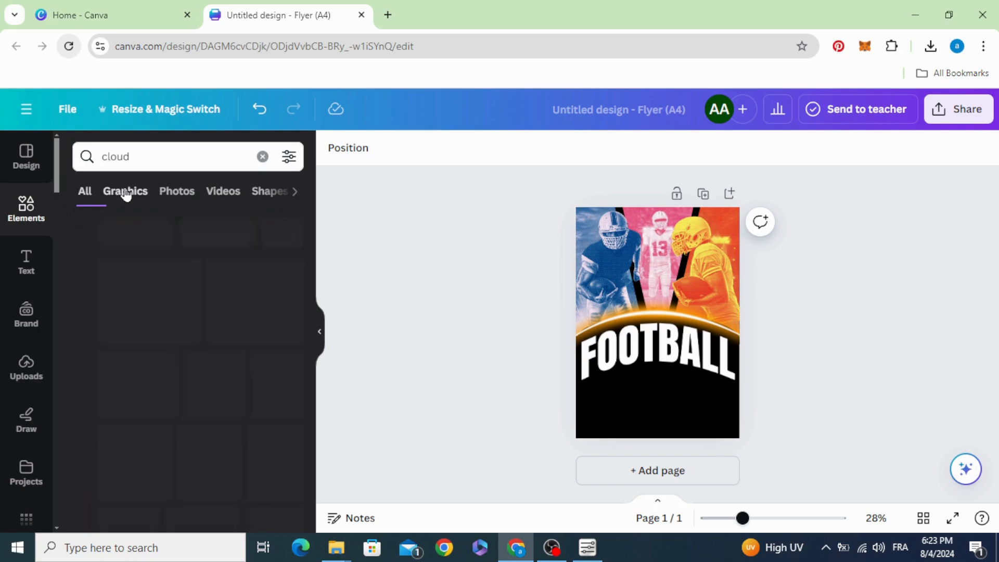
scroll(150, 236, "down", 2)
scroll(150, 240, "down", 5)
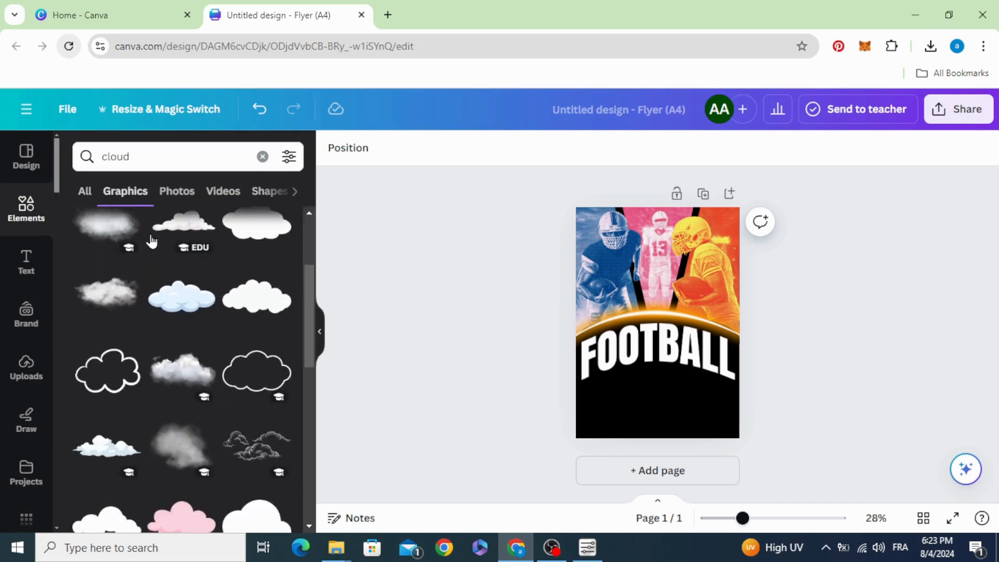
scroll(154, 311, "up", 2)
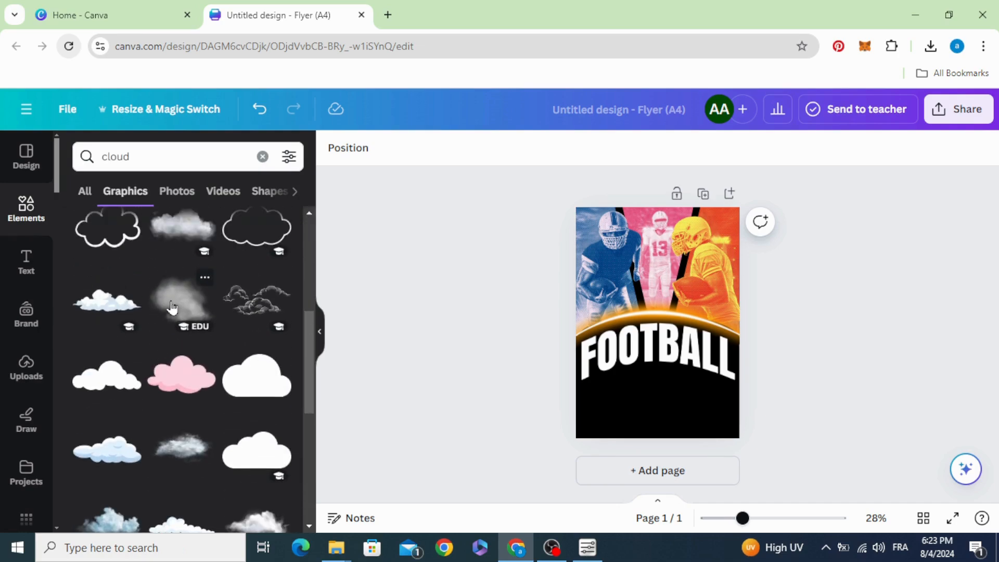
left_click(180, 292)
Step: Enlarge the smoke cloud and place it over the flyer's lower-left corner, partly off the page
left_click_drag(669, 285, 604, 423)
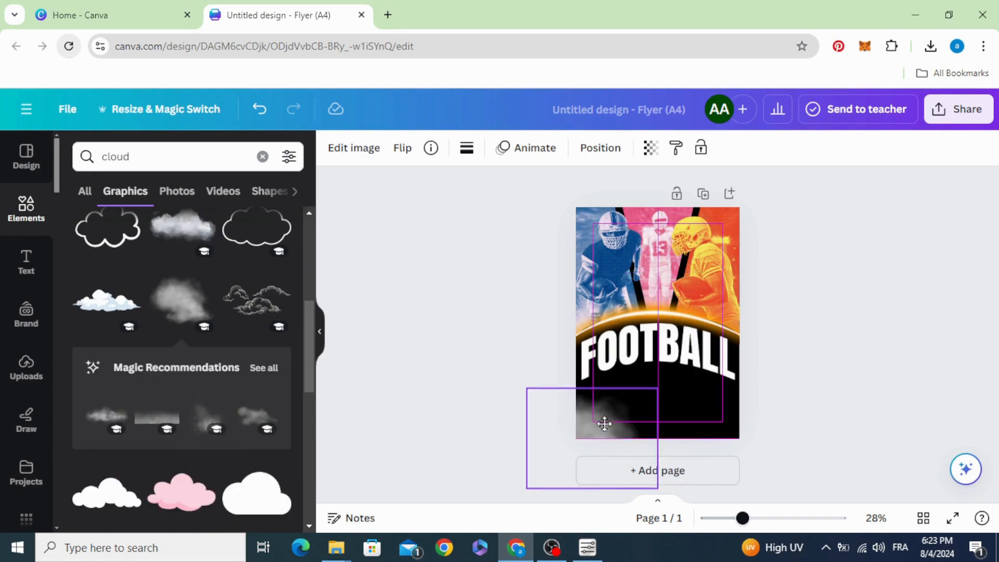
left_click_drag(529, 389, 448, 374)
left_click_drag(579, 429, 566, 456)
Step: Place a second copy of the smoke cloud over the flyer's lower-right edge, partly off the page
left_click_drag(681, 414, 820, 359)
left_click_drag(725, 417, 718, 418)
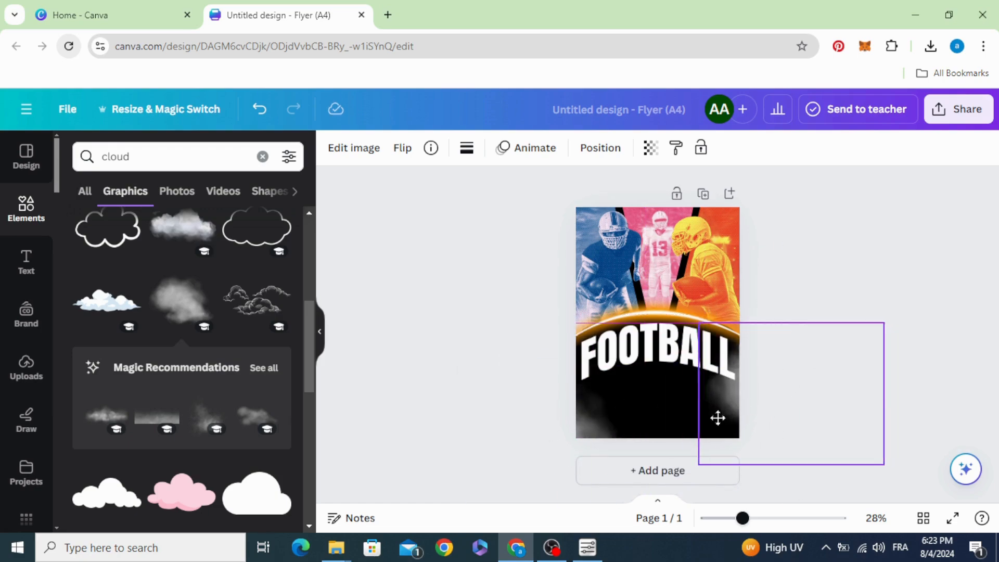
left_click(496, 386)
Step: Add a heading text box and place it in the black area below the FOOTBALL title
left_click(25, 262)
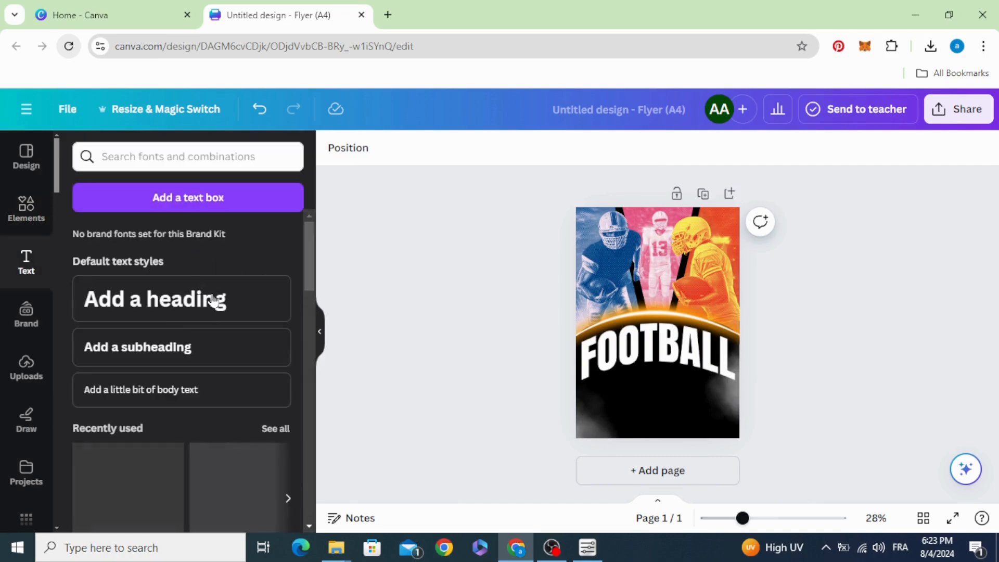
left_click(216, 298)
left_click_drag(648, 358, 649, 399)
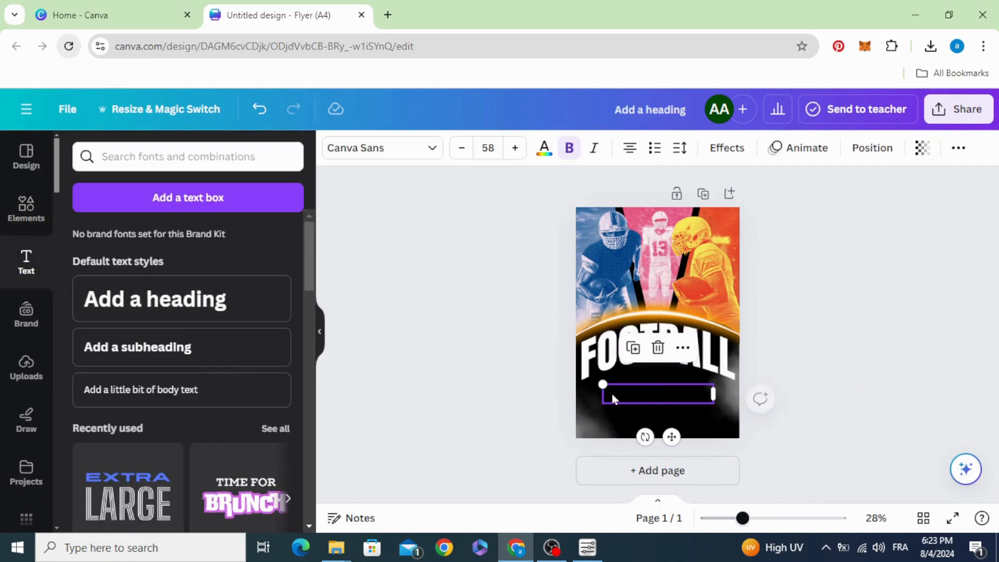